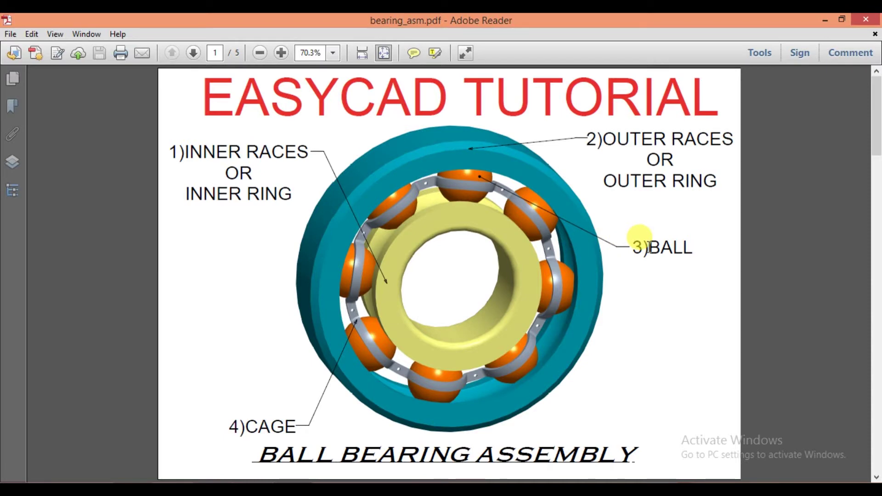
Scroll bearing_asm.pdf to page 4 (BALL) and highlight its Ø24 dimension
{"action": "scroll", "coordinate": [648, 251], "scroll_direction": "down", "scroll_amount": 2}
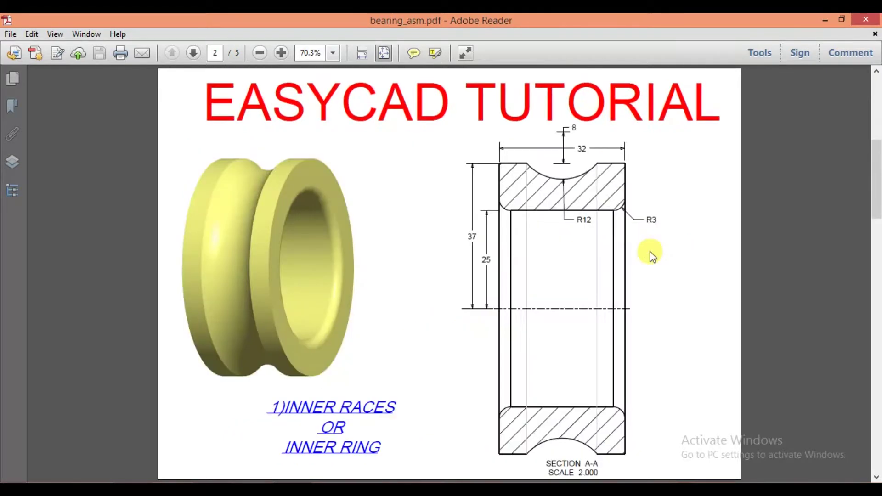
{"action": "scroll", "coordinate": [651, 253], "scroll_direction": "down", "scroll_amount": 4}
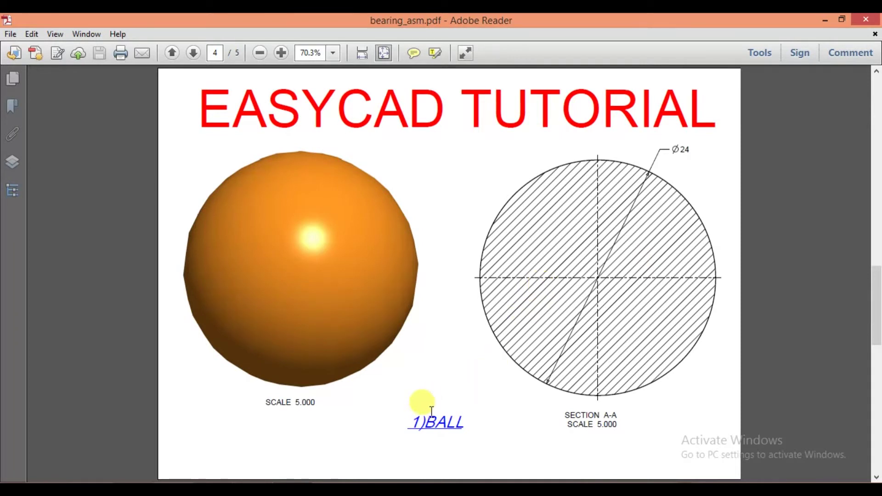
{"action": "left_click_drag", "start_coordinate": [429, 418], "coordinate": [469, 420]}
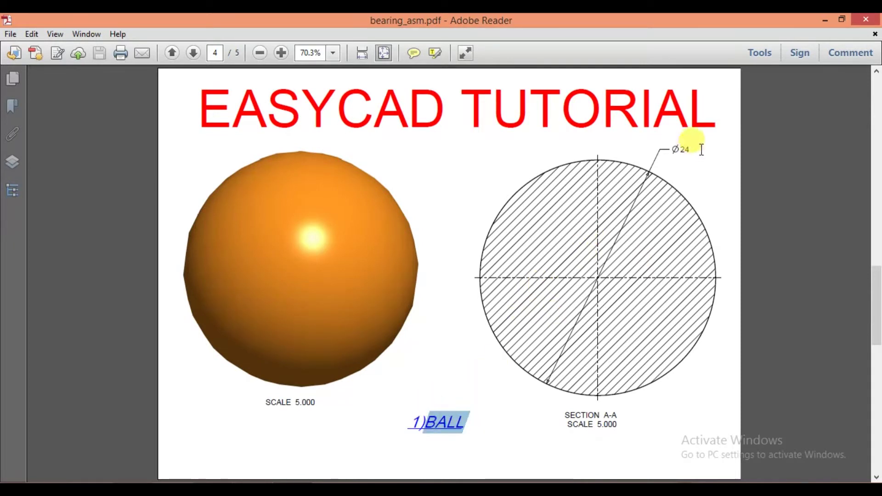
{"action": "left_click_drag", "start_coordinate": [691, 151], "coordinate": [673, 180]}
{"action": "left_click", "coordinate": [674, 181]}
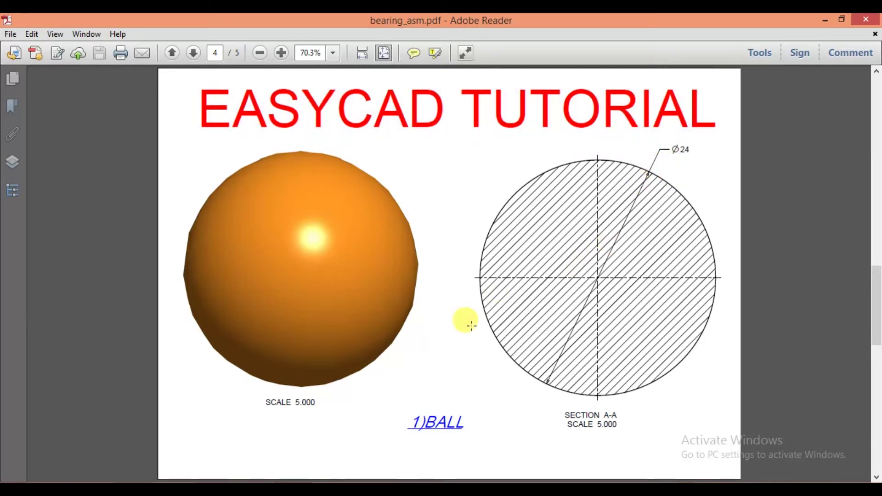
Create a new solid part named ball using the mmns_part_solid template
{"action": "left_click", "coordinate": [257, 478]}
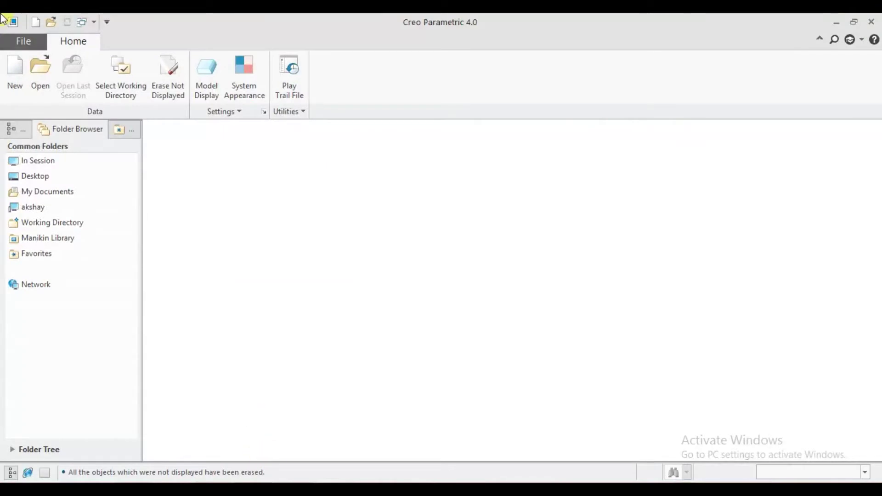
{"action": "left_click", "coordinate": [15, 69]}
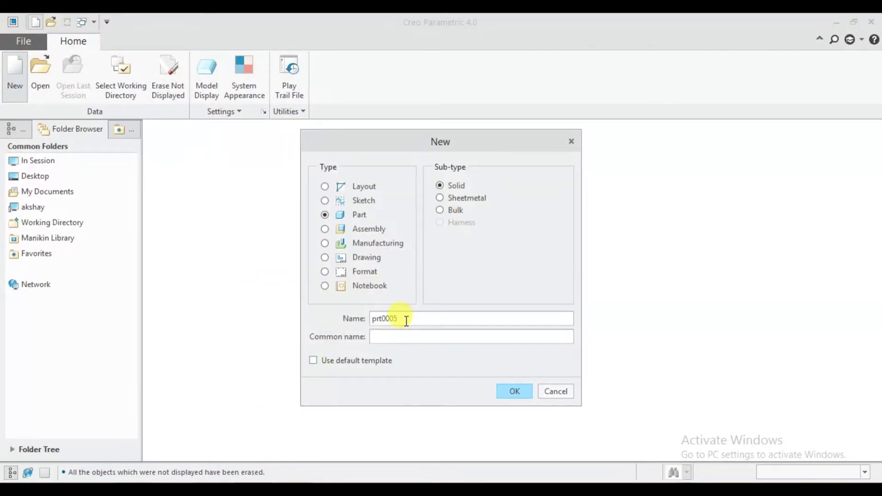
{"action": "key", "text": "BackSpace"}
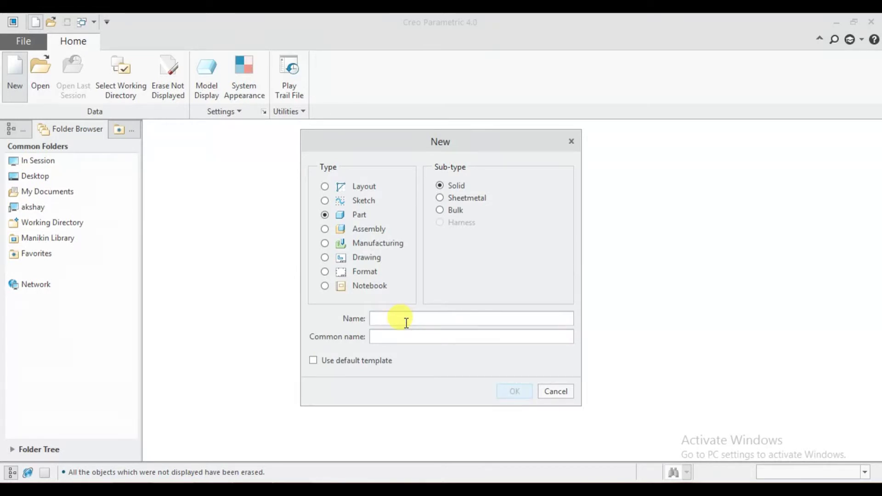
{"action": "type", "text": "ball"}
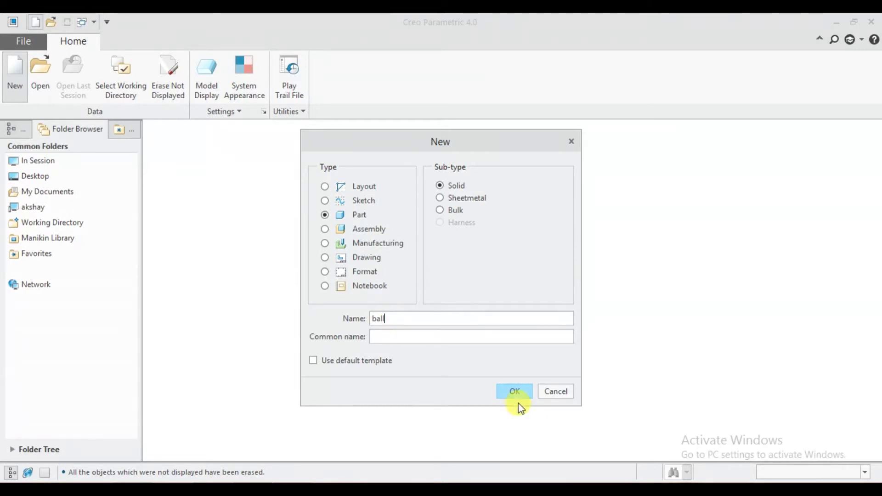
{"action": "left_click", "coordinate": [513, 391]}
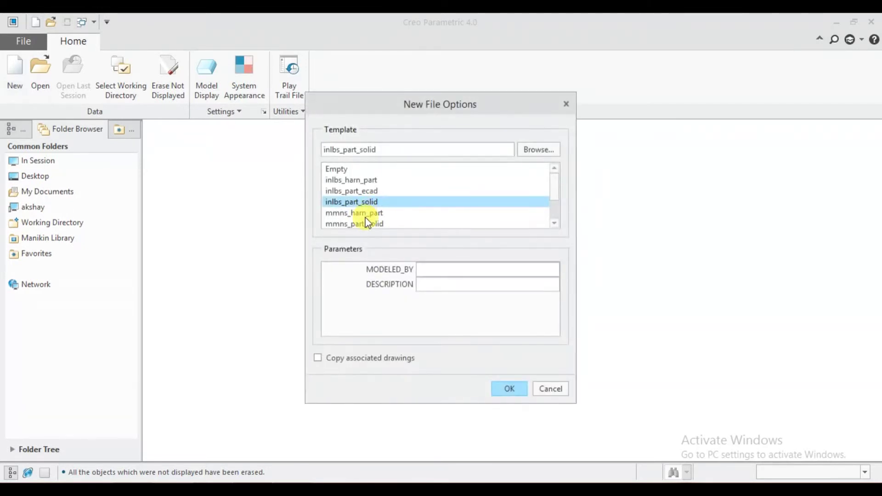
{"action": "left_click", "coordinate": [367, 224]}
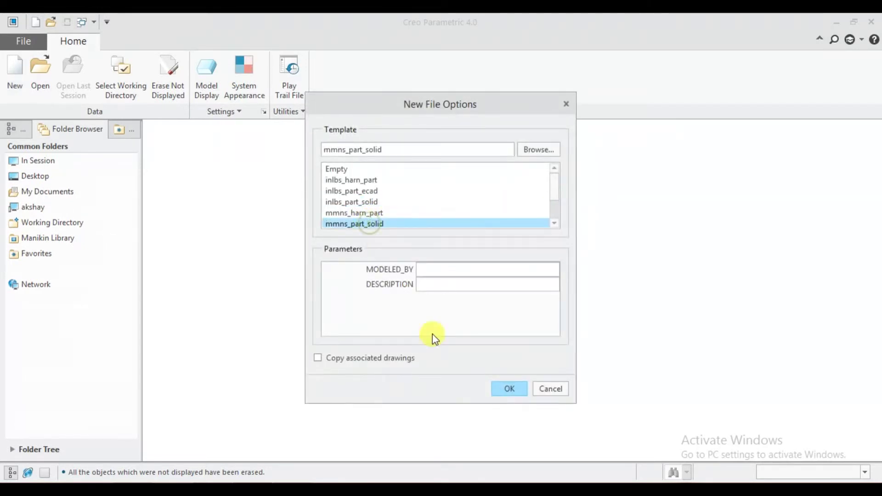
{"action": "left_click", "coordinate": [511, 394]}
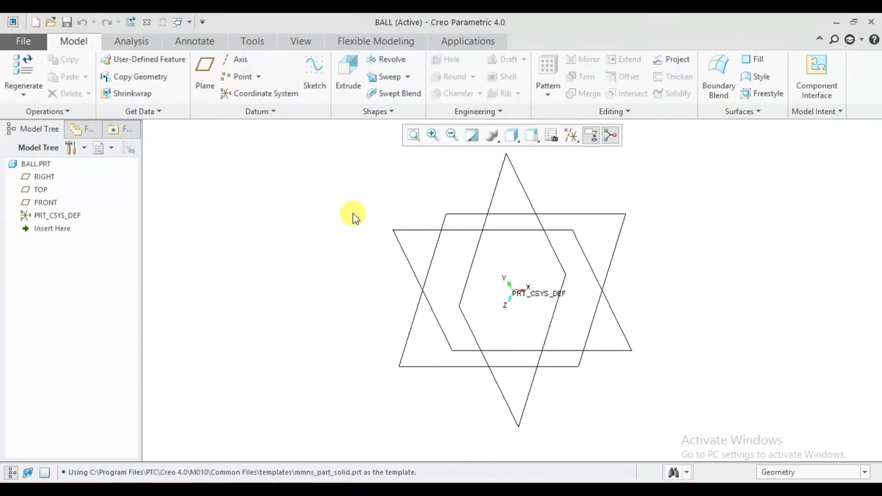
Turn on datum plane name tags and begin a revolve sketched on FRONT
{"action": "left_click", "coordinate": [307, 37]}
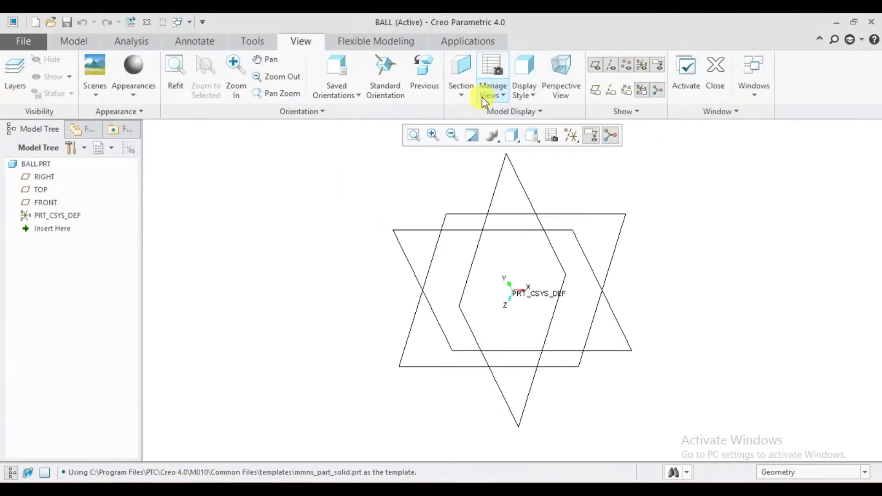
{"action": "left_click", "coordinate": [596, 90]}
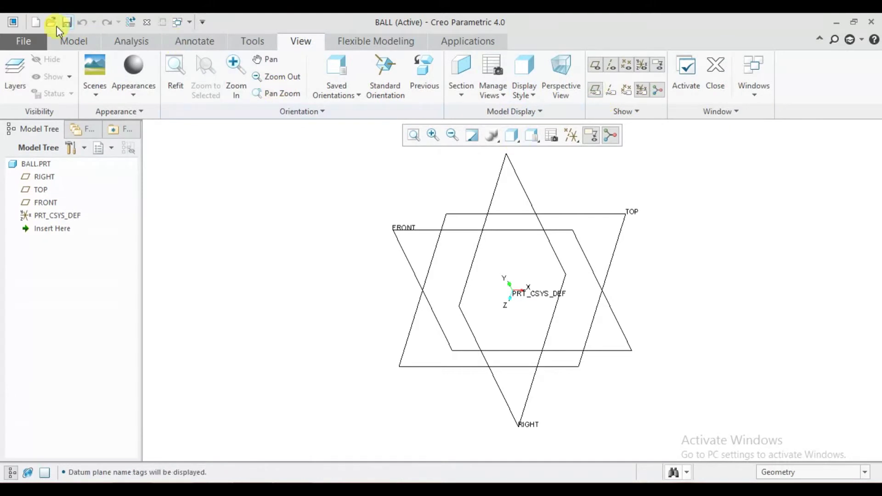
{"action": "left_click", "coordinate": [73, 43]}
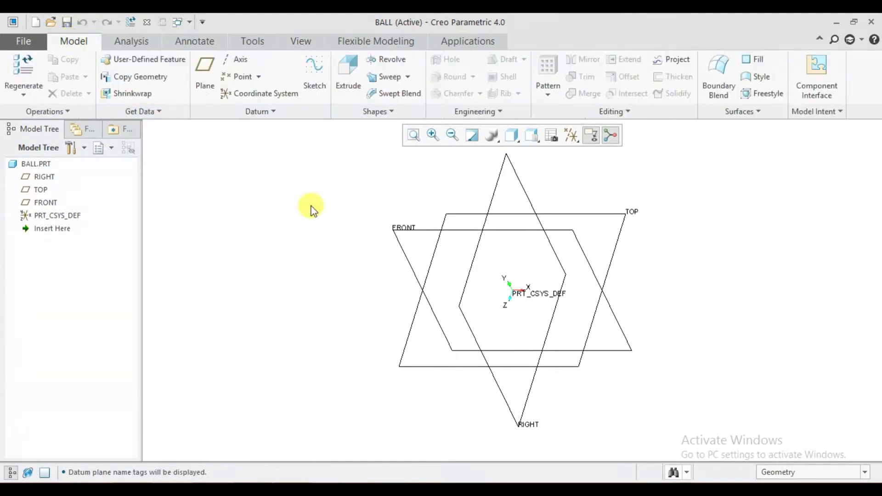
{"action": "left_click", "coordinate": [404, 231]}
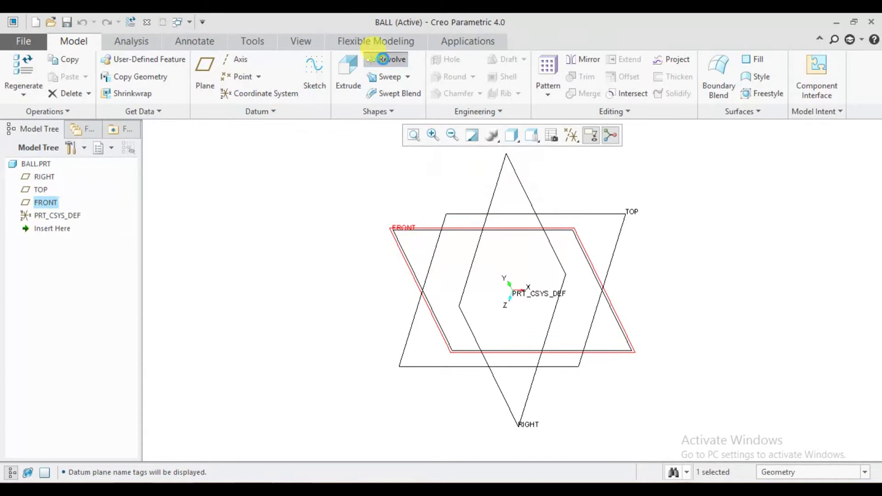
{"action": "left_click", "coordinate": [383, 59]}
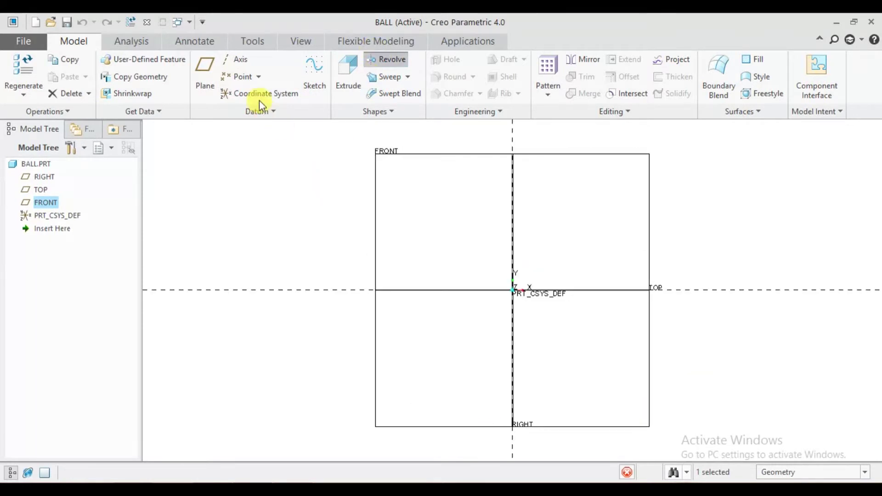
Place a vertical centerline through the origin as the revolve axis
{"action": "left_click", "coordinate": [159, 60]}
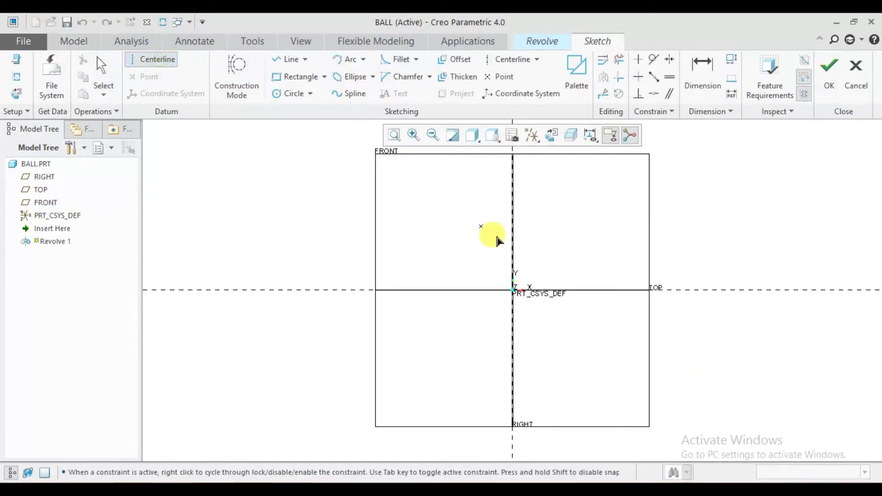
{"action": "left_click", "coordinate": [513, 225]}
{"action": "left_click", "coordinate": [513, 291]}
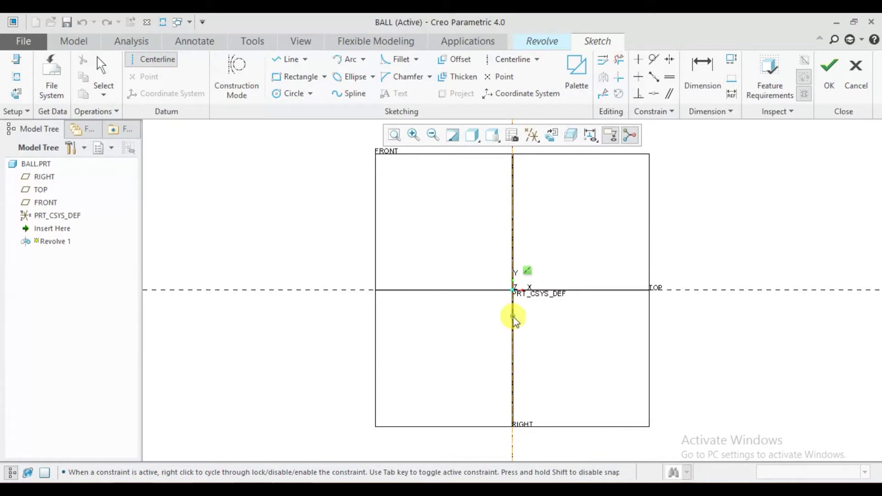
{"action": "middle_click", "coordinate": [428, 328]}
Draw a circle centred on the origin with diameter 24
{"action": "left_click", "coordinate": [289, 93]}
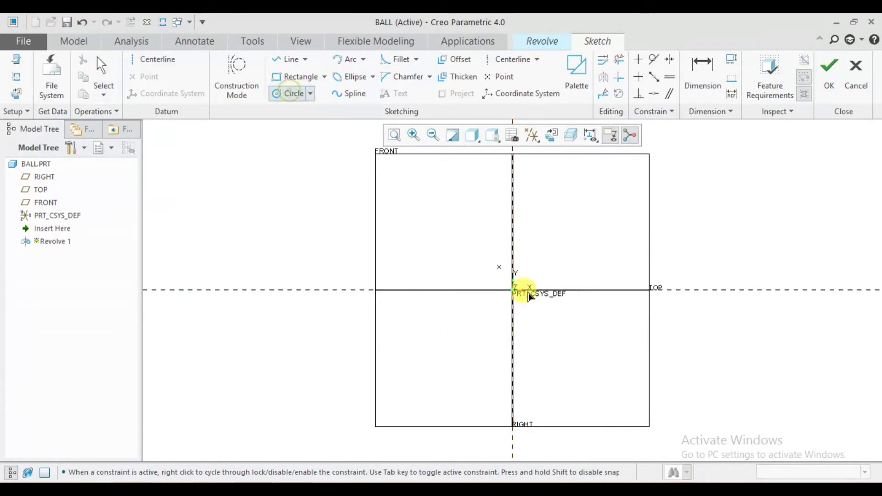
{"action": "left_click", "coordinate": [513, 290]}
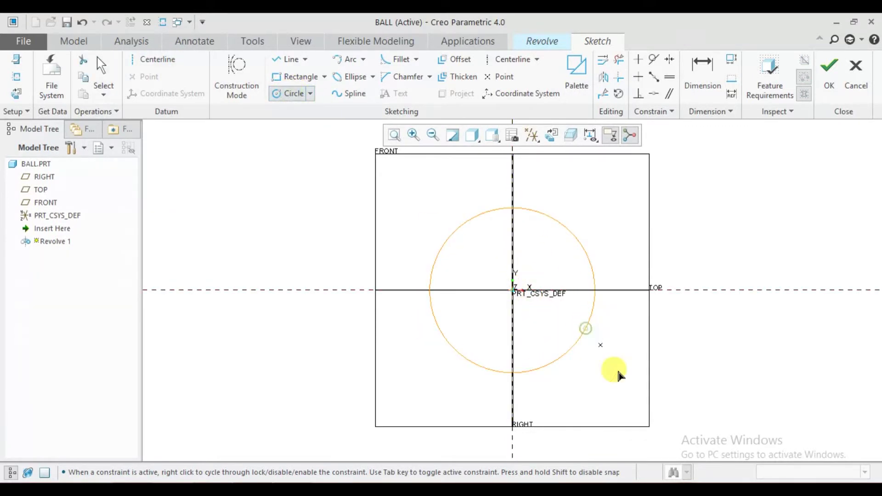
{"action": "left_click", "coordinate": [579, 342]}
{"action": "middle_click", "coordinate": [583, 345]}
{"action": "double_click", "coordinate": [407, 212]}
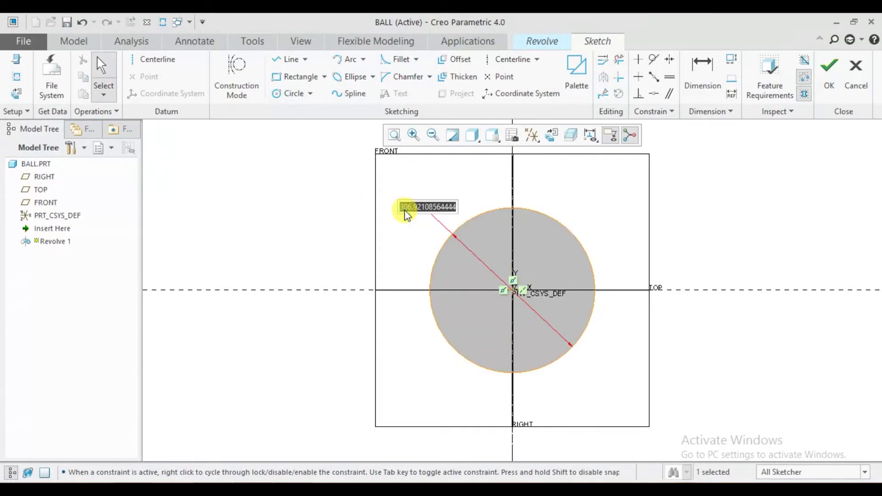
{"action": "type", "text": "24"}
{"action": "key", "text": "Return"}
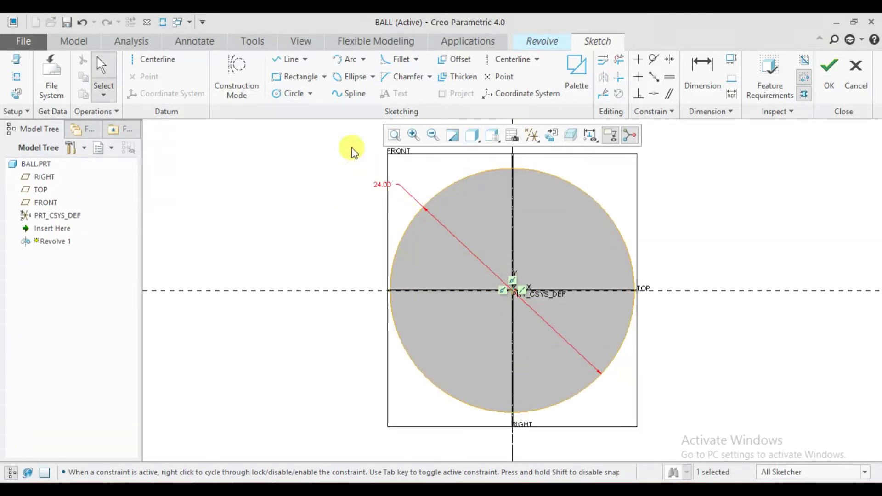
Add a vertical line through the circle's centre and trim away the left half
{"action": "left_click", "coordinate": [289, 60]}
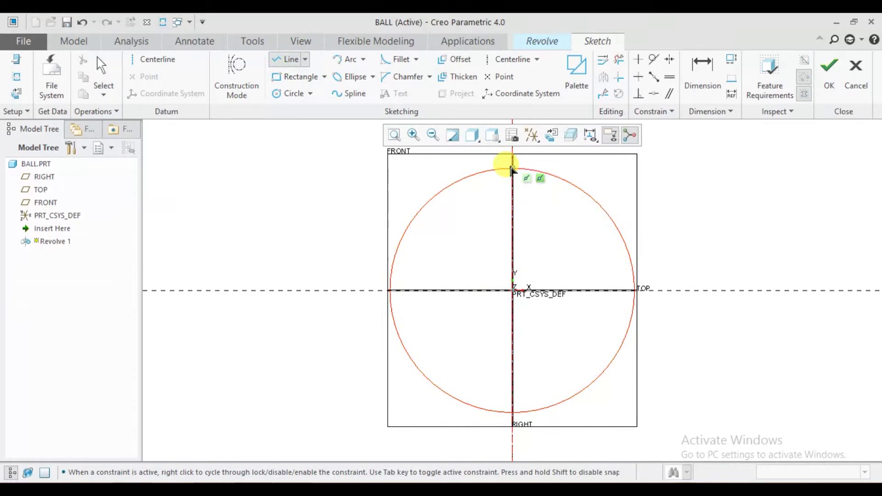
{"action": "left_click", "coordinate": [513, 170]}
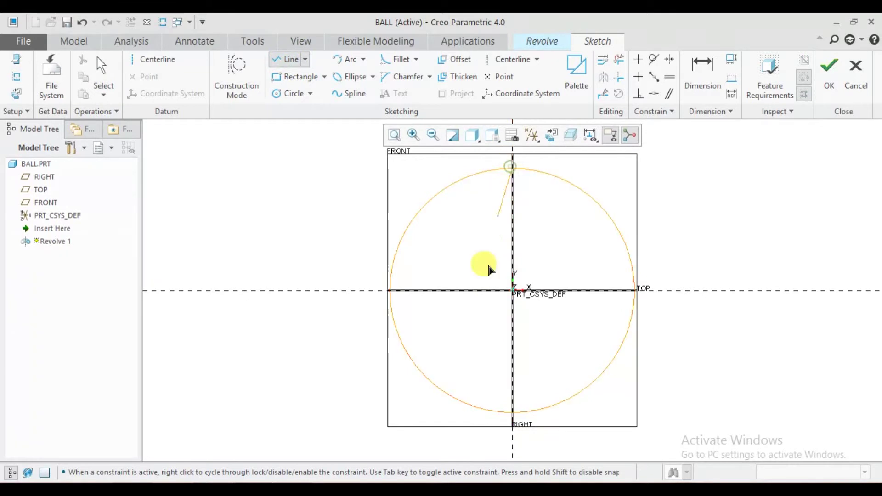
{"action": "left_click", "coordinate": [512, 414]}
{"action": "middle_click", "coordinate": [496, 368]}
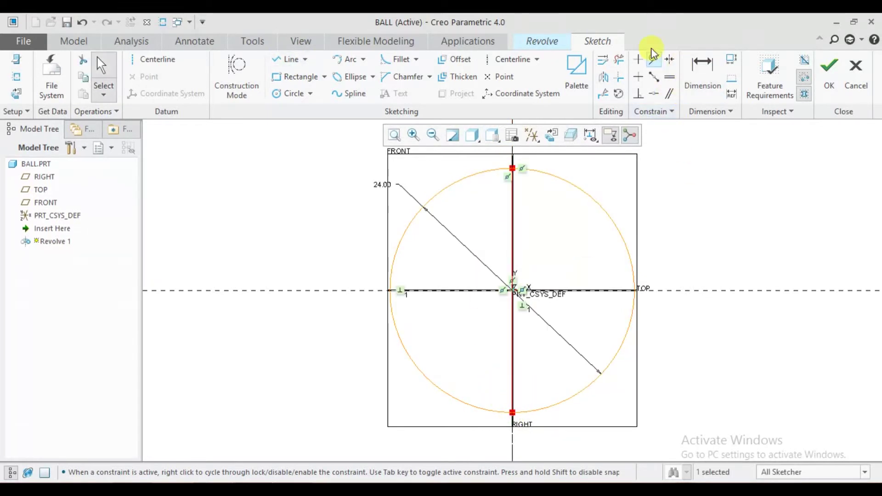
{"action": "left_click", "coordinate": [619, 59]}
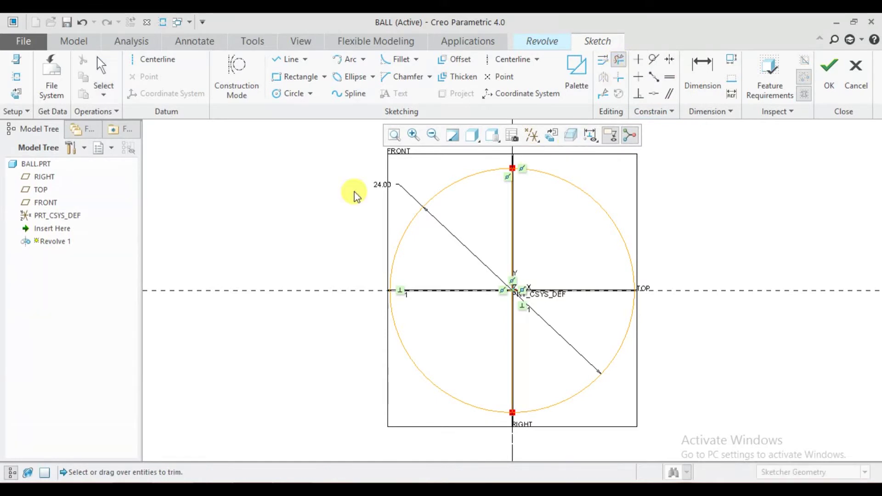
{"action": "mouse_move", "coordinate": [428, 167]}
{"action": "left_mouse_down"}
{"action": "mouse_move", "coordinate": [438, 218]}
{"action": "mouse_move", "coordinate": [427, 414]}
{"action": "left_mouse_up"}
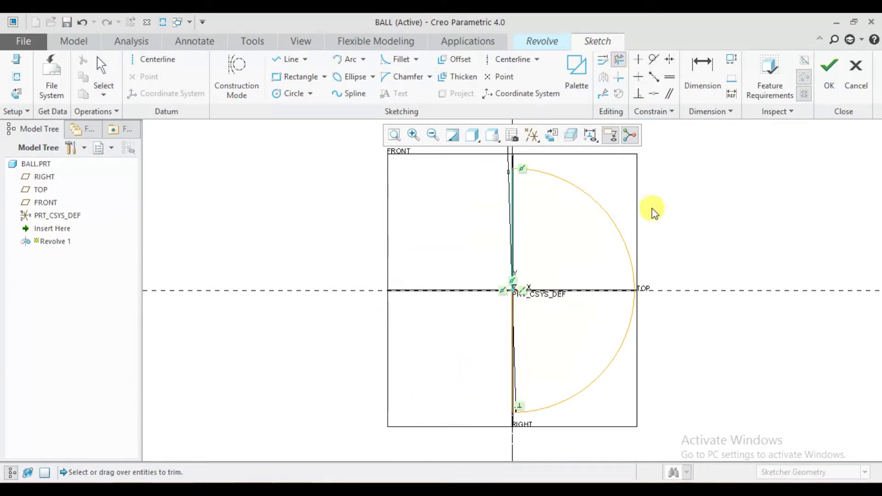
Complete Revolve 1 as a 360° sphere and turn off display of all datums
{"action": "left_click", "coordinate": [828, 68]}
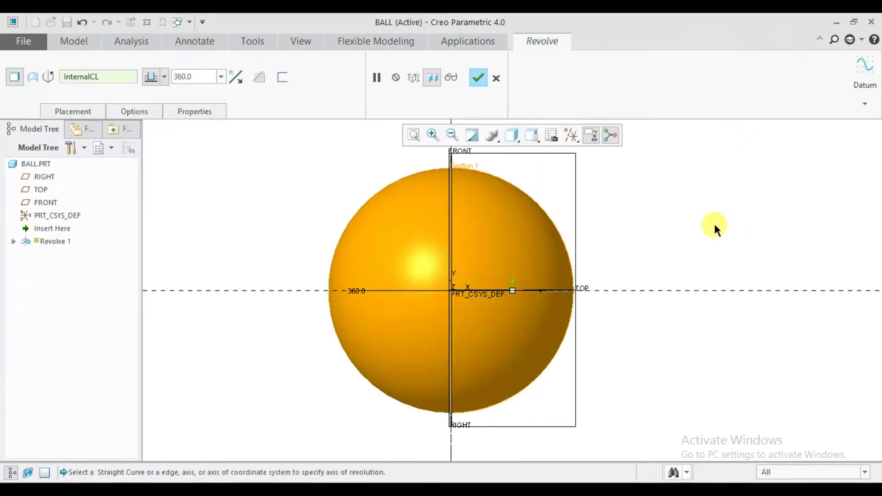
{"action": "left_click", "coordinate": [478, 78]}
{"action": "scroll", "coordinate": [392, 302], "scroll_direction": "down", "scroll_amount": 3}
{"action": "left_click", "coordinate": [574, 136]}
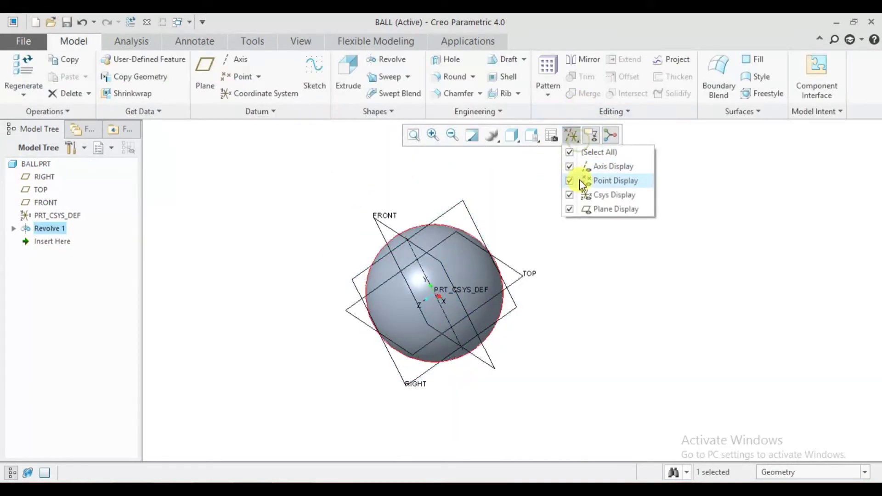
{"action": "left_click", "coordinate": [575, 153]}
{"action": "left_click", "coordinate": [428, 187]}
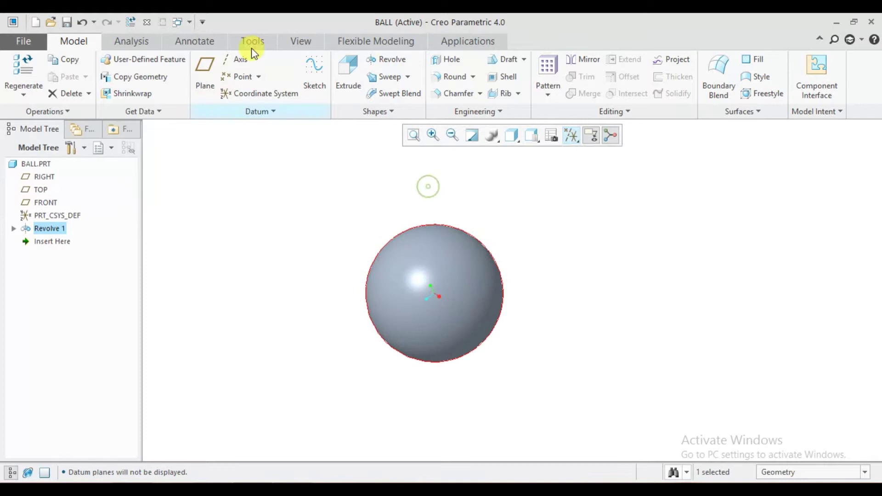
{"action": "left_click", "coordinate": [295, 43]}
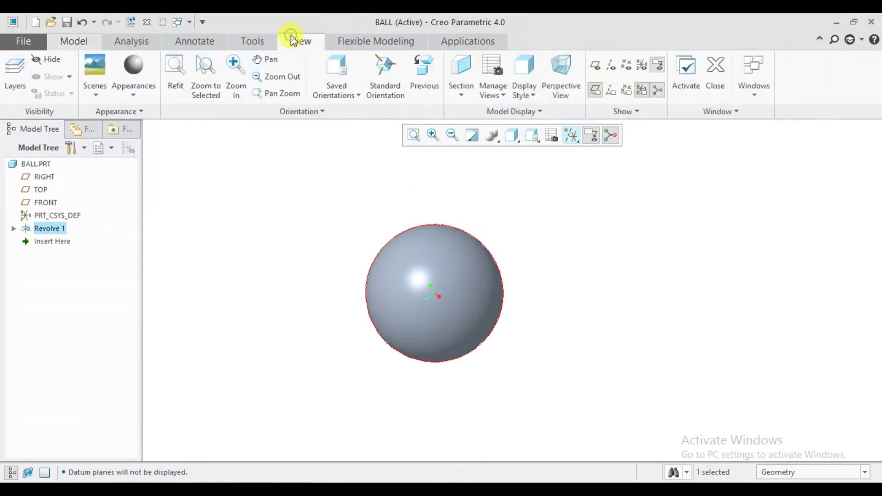
Apply the yellow appearance to the entire ball using the Part selection filter
{"action": "left_click", "coordinate": [142, 92]}
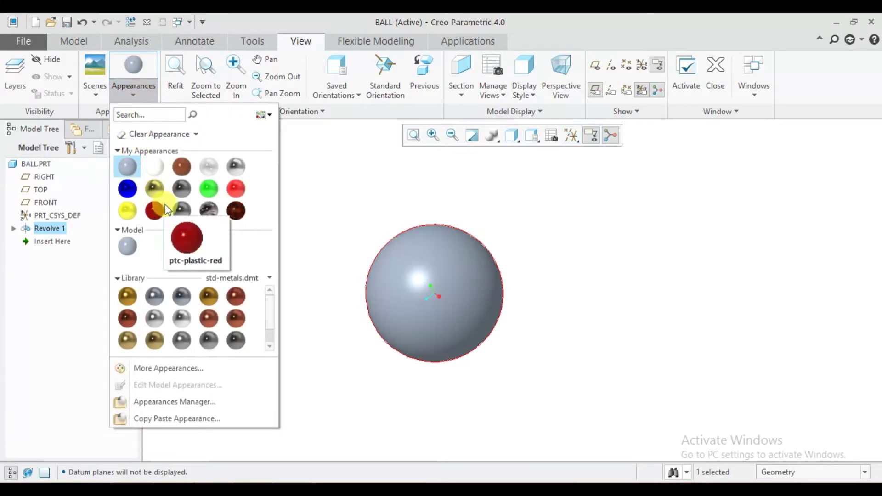
{"action": "left_click", "coordinate": [128, 210]}
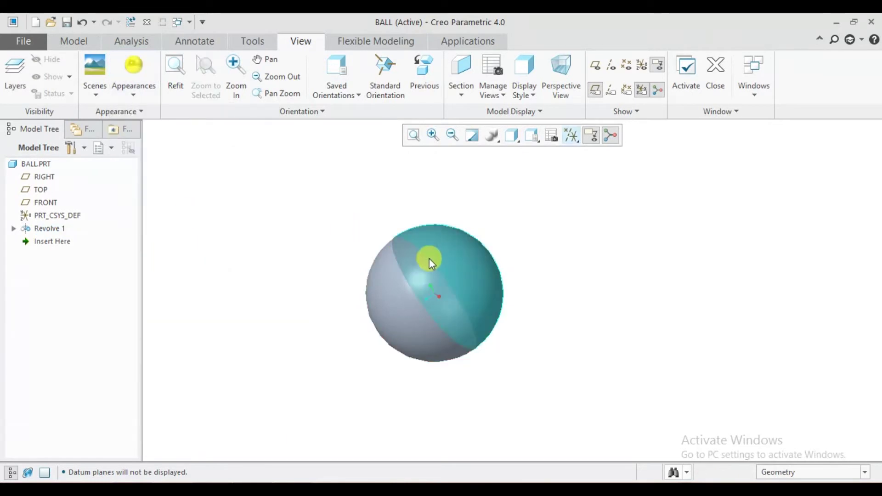
{"action": "left_click", "coordinate": [133, 69]}
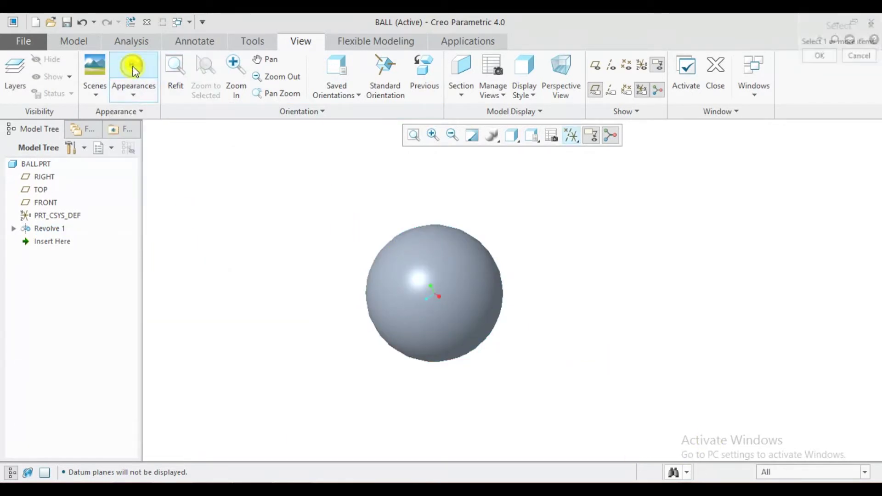
{"action": "left_click", "coordinate": [768, 472]}
{"action": "left_click", "coordinate": [765, 463]}
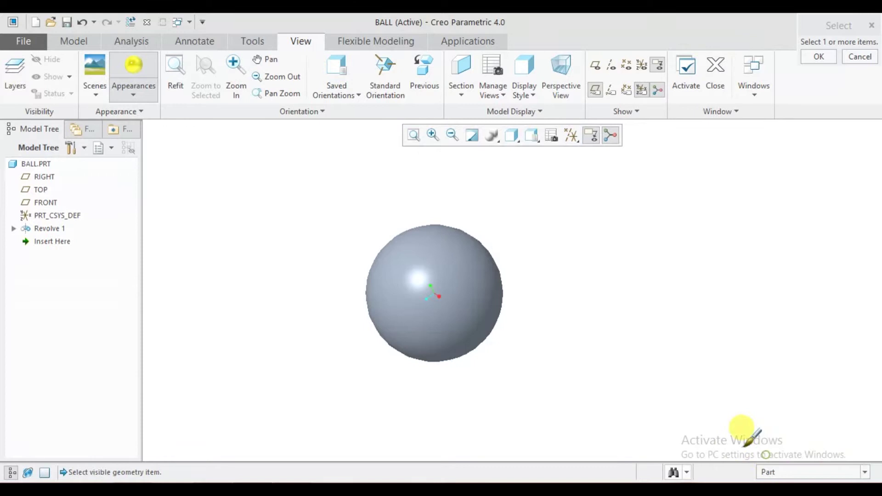
{"action": "left_click", "coordinate": [494, 292]}
{"action": "left_click", "coordinate": [818, 57]}
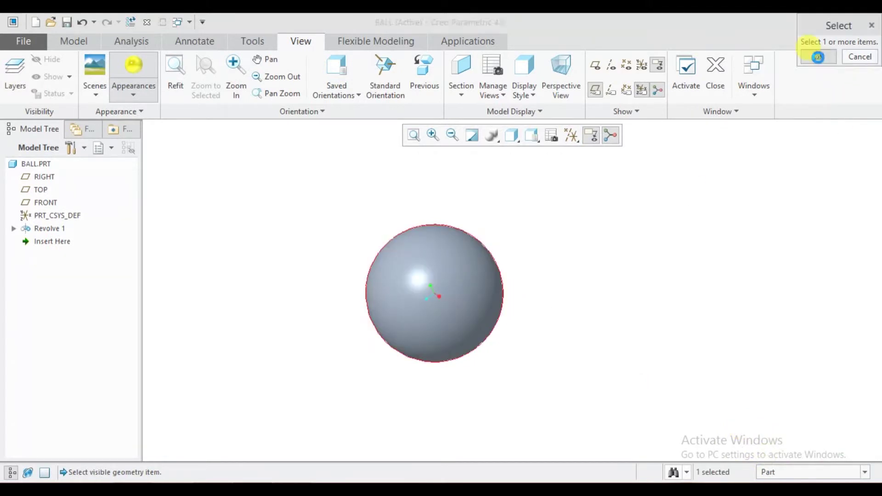
{"action": "left_click", "coordinate": [124, 95]}
Edit the model's yellow appearance colour to orange (R 234.6, G 127.5, B 0)
{"action": "right_click", "coordinate": [128, 246]}
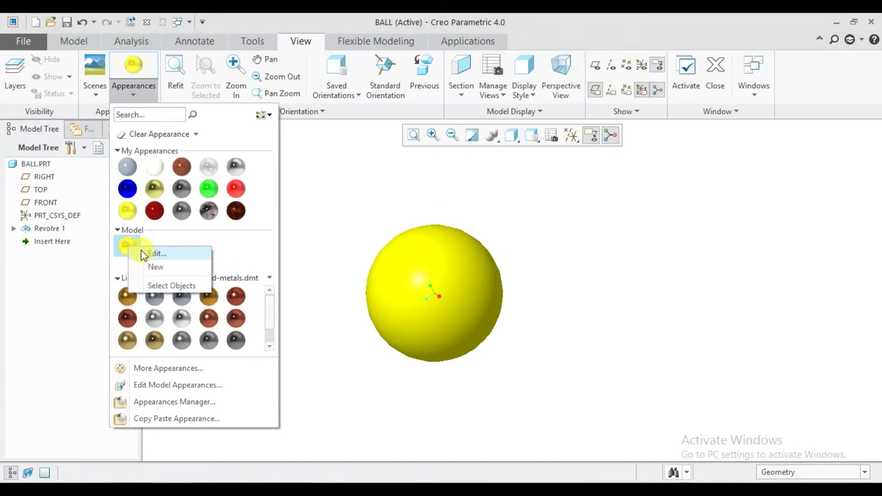
{"action": "left_click", "coordinate": [143, 252]}
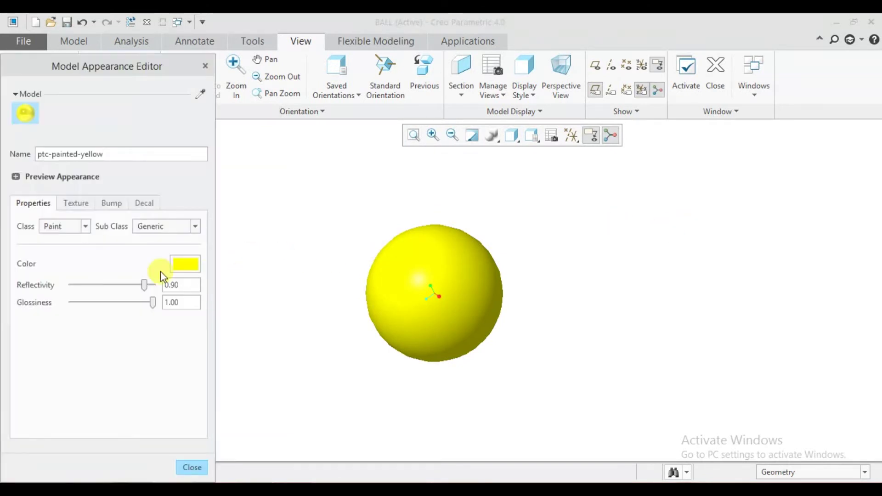
{"action": "left_click", "coordinate": [188, 261]}
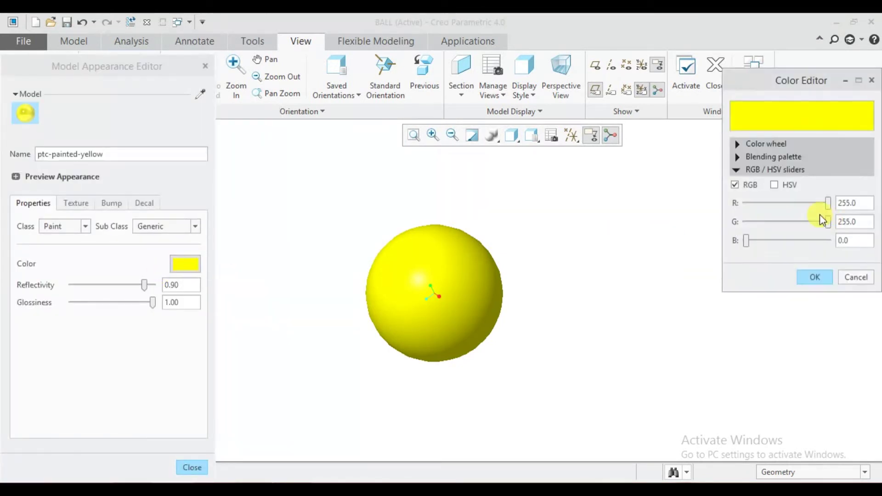
{"action": "left_click_drag", "start_coordinate": [828, 205], "coordinate": [744, 245]}
{"action": "left_click_drag", "start_coordinate": [821, 207], "coordinate": [823, 209]}
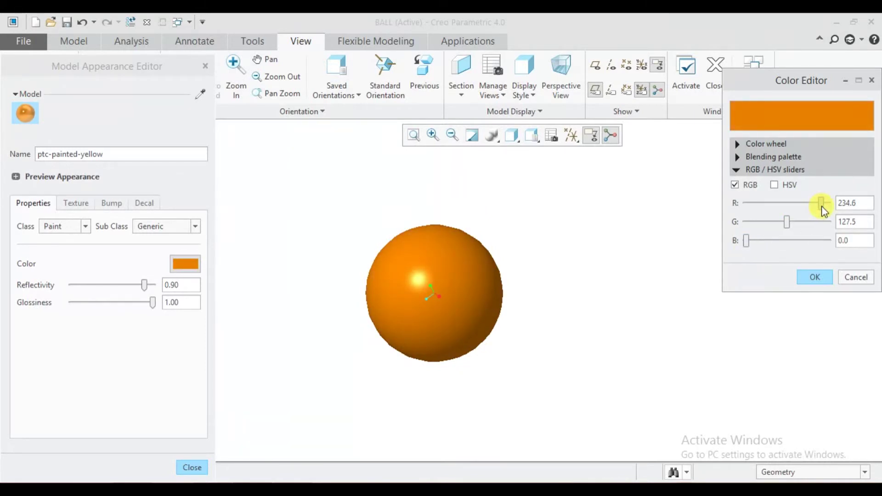
{"action": "left_click", "coordinate": [811, 280]}
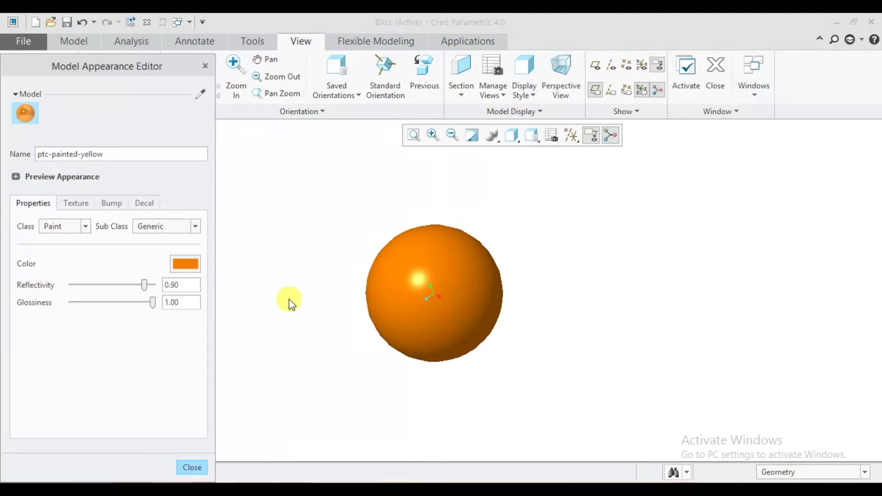
{"action": "left_click", "coordinate": [192, 467]}
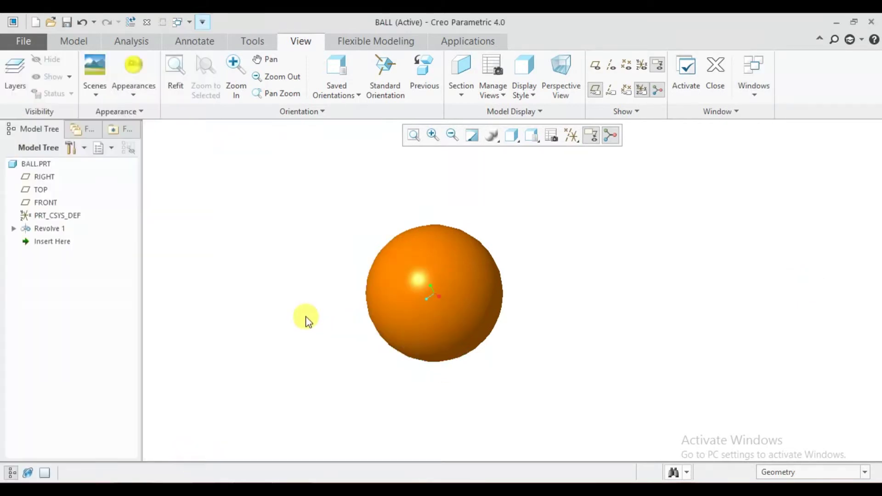
Restore the Standard Orientation view and switch to the bearing drawings PDF
{"action": "scroll", "coordinate": [443, 295], "scroll_direction": "up", "scroll_amount": 6}
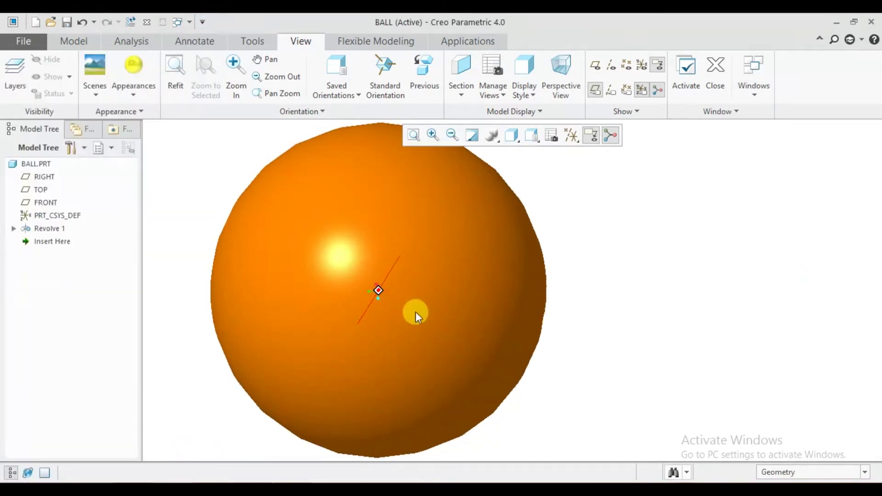
{"action": "scroll", "coordinate": [415, 311], "scroll_direction": "down", "scroll_amount": 6}
{"action": "left_click", "coordinate": [536, 137]}
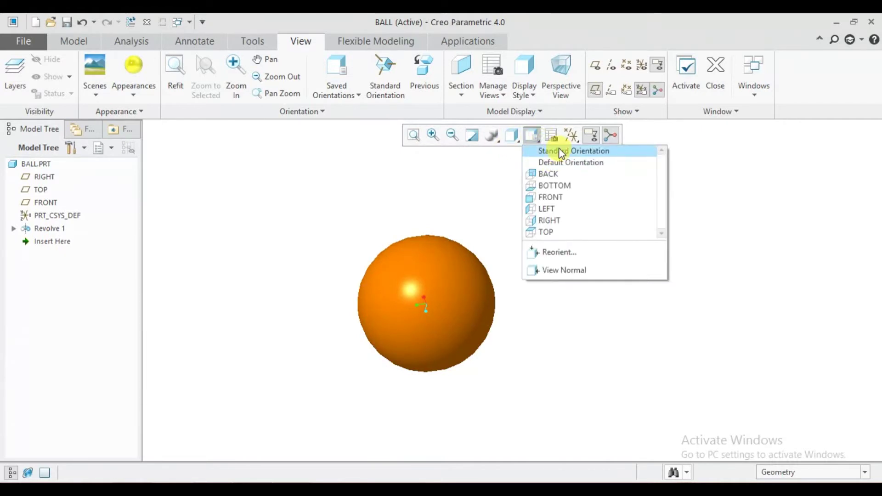
{"action": "left_click", "coordinate": [557, 150]}
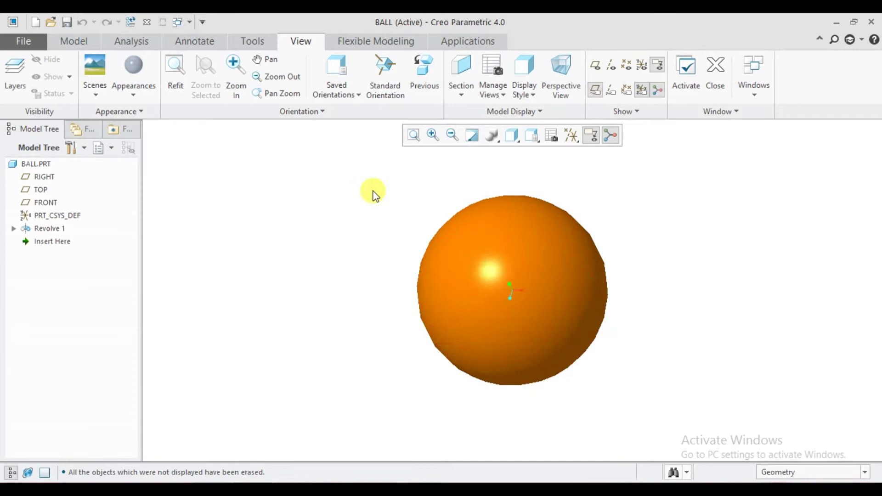
{"action": "left_click", "coordinate": [29, 39]}
{"action": "left_click", "coordinate": [419, 413]}
{"action": "left_click", "coordinate": [338, 490]}
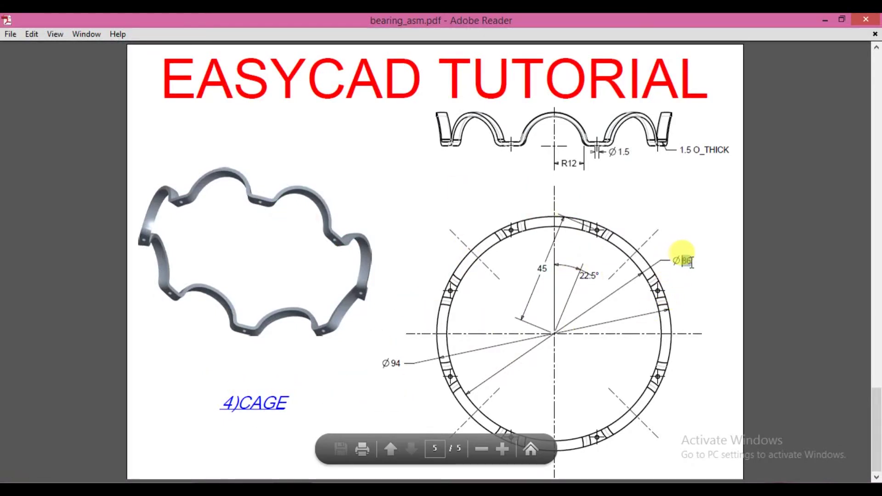
Highlight the Ø86 and Ø94 diameter values on the CAGE drawing page
{"action": "double_click", "coordinate": [683, 261]}
{"action": "double_click", "coordinate": [395, 364]}
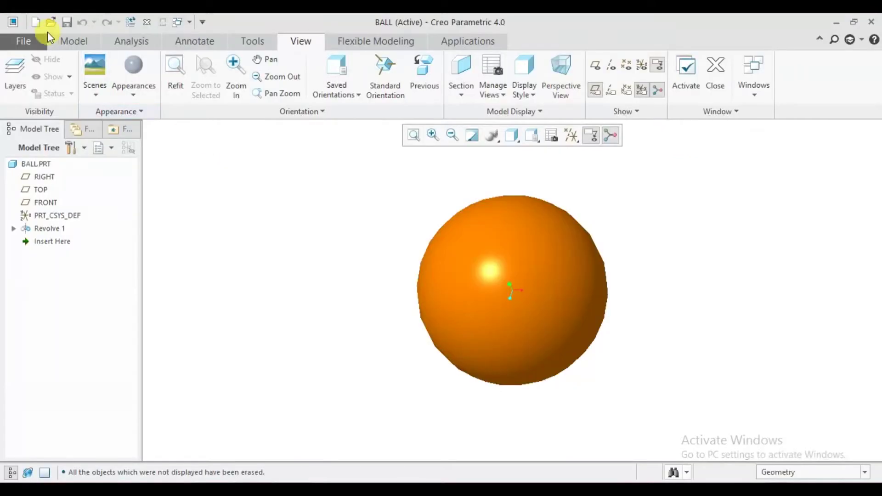
Create a new solid part named CAGE from the mmns_part_solid template
{"action": "left_click", "coordinate": [27, 41]}
{"action": "left_click", "coordinate": [36, 63]}
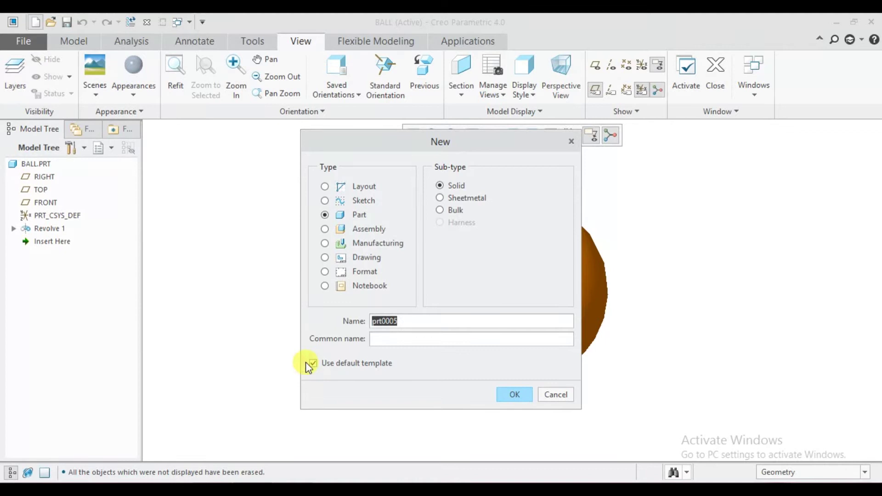
{"action": "left_click", "coordinate": [314, 364]}
{"action": "type", "text": "CAGE"}
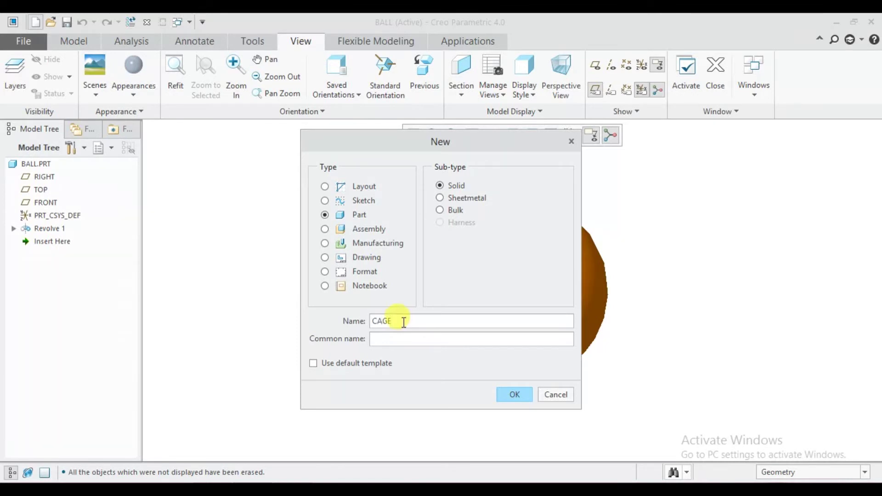
{"action": "left_click", "coordinate": [512, 396]}
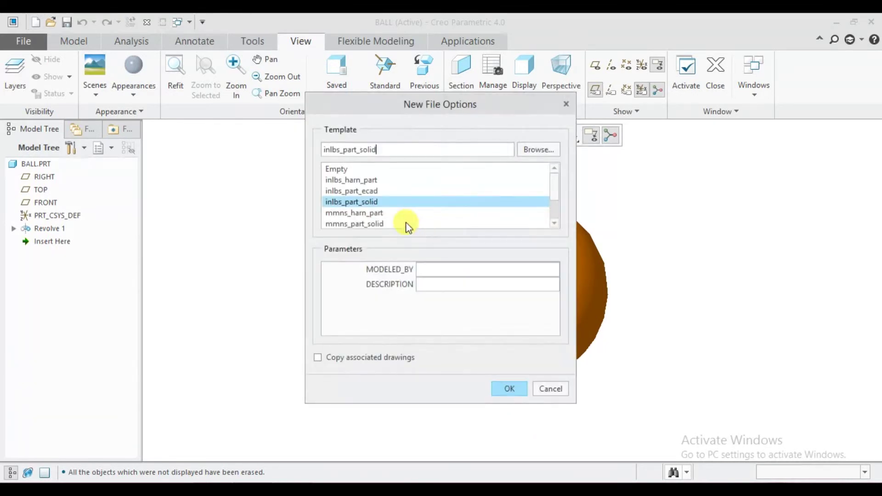
{"action": "left_click", "coordinate": [366, 224]}
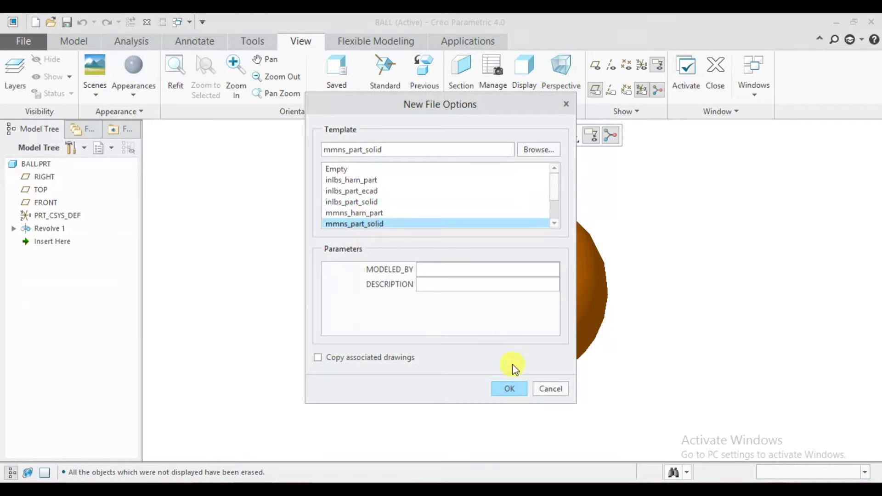
{"action": "left_click", "coordinate": [507, 389]}
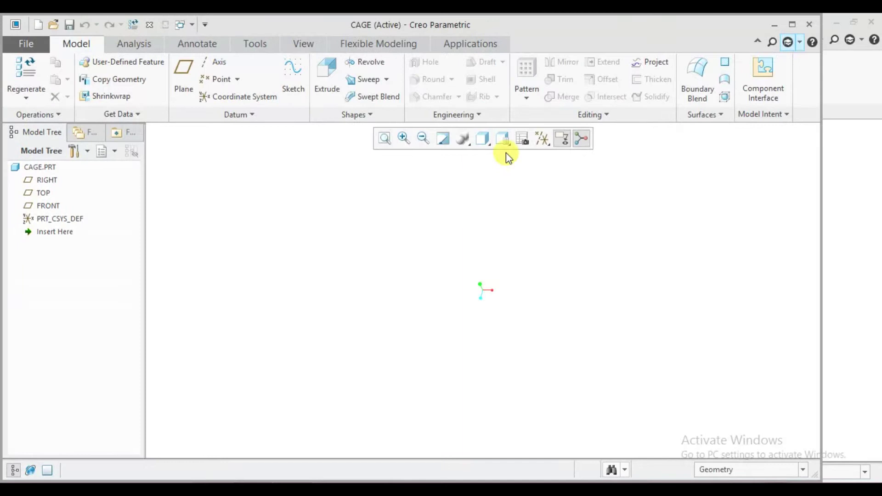
Show all datum planes and start an extrude sketched on the FRONT plane
{"action": "left_click", "coordinate": [543, 139]}
{"action": "left_click", "coordinate": [544, 154]}
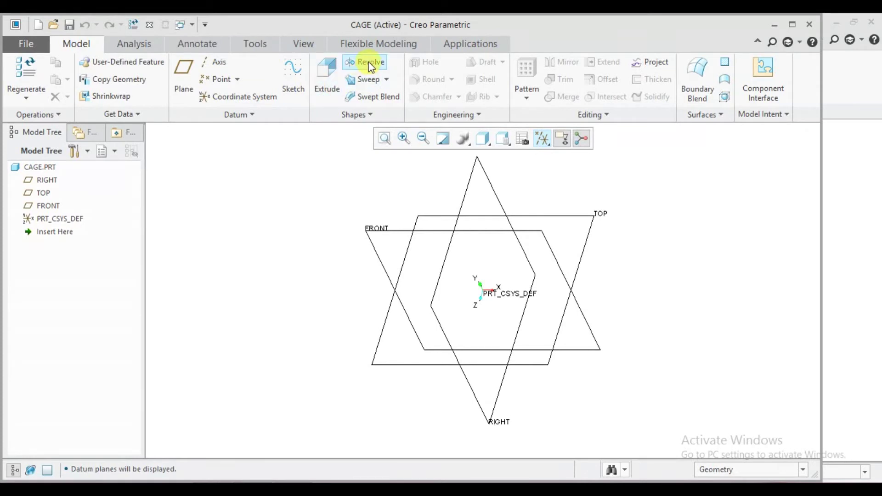
{"action": "left_click", "coordinate": [320, 72]}
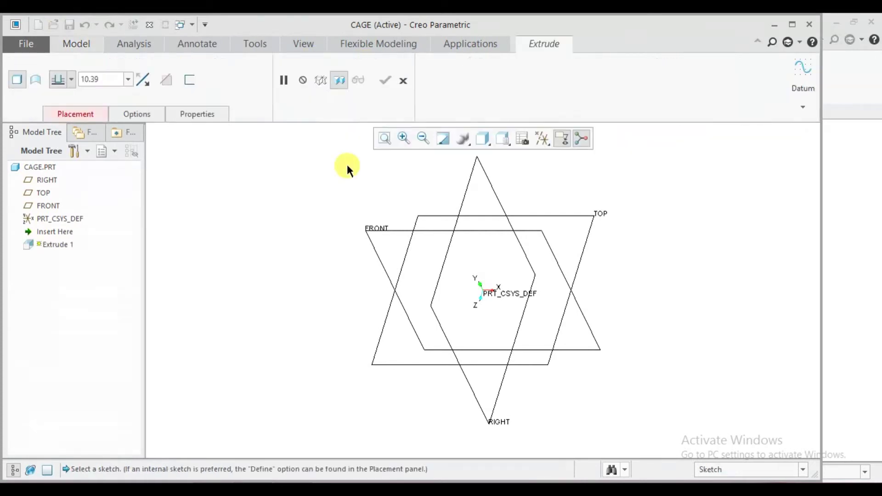
{"action": "left_click", "coordinate": [386, 232]}
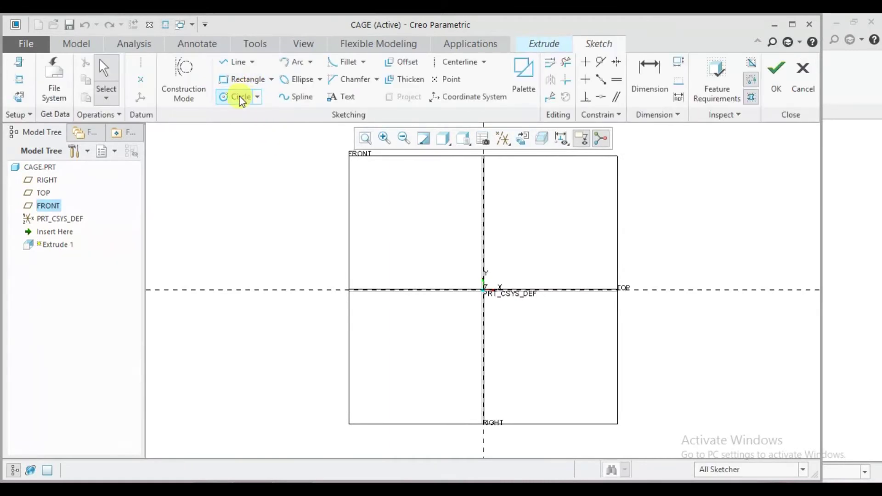
Draw two concentric circles centred on the sketch origin
{"action": "left_click", "coordinate": [240, 97]}
{"action": "left_click", "coordinate": [484, 290]}
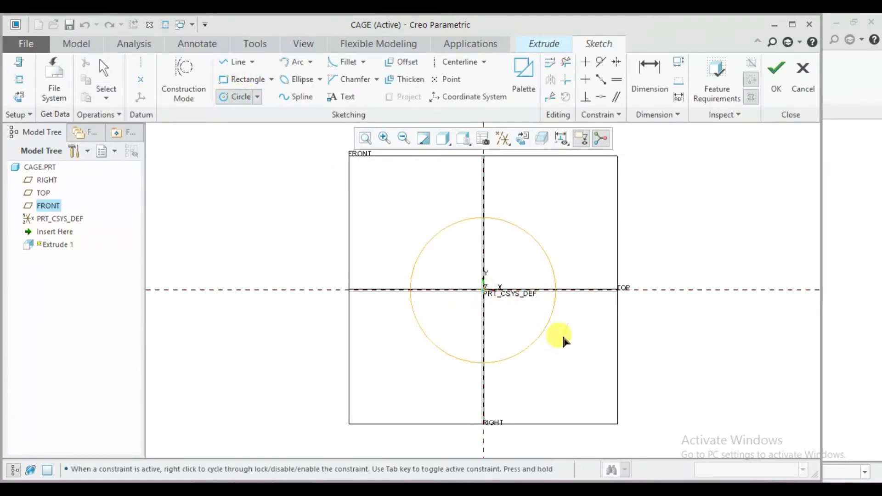
{"action": "left_click", "coordinate": [583, 354]}
{"action": "left_click", "coordinate": [484, 290]}
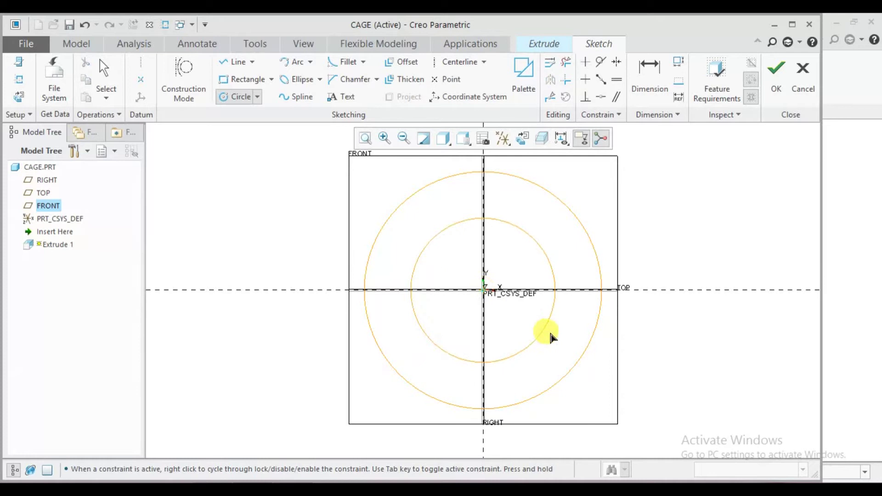
{"action": "left_click", "coordinate": [563, 339]}
{"action": "middle_click", "coordinate": [530, 316]}
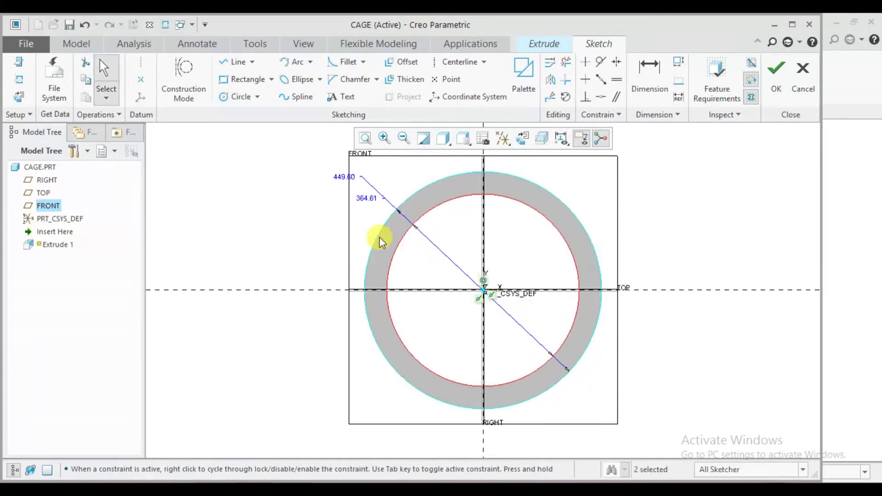
Set the inner circle diameter to 86 and the outer to 94
{"action": "double_click", "coordinate": [367, 198]}
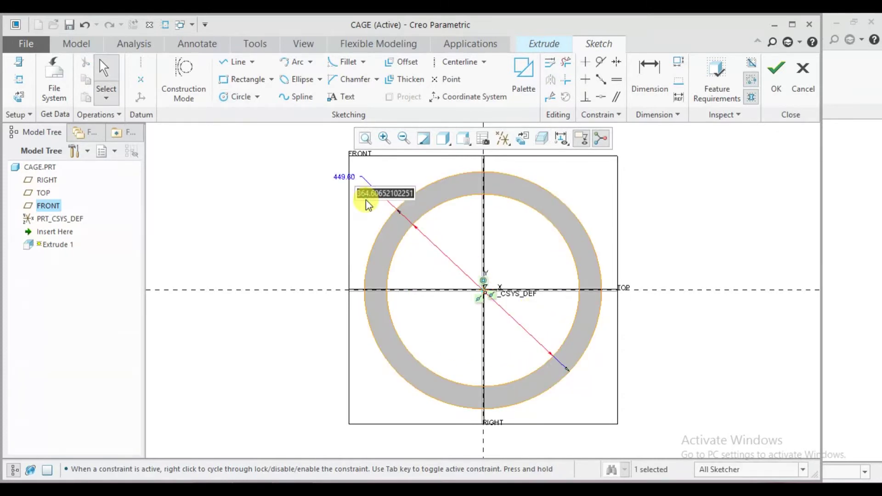
{"action": "type", "text": "86"}
{"action": "key", "text": "Return"}
{"action": "left_click", "coordinate": [341, 170]}
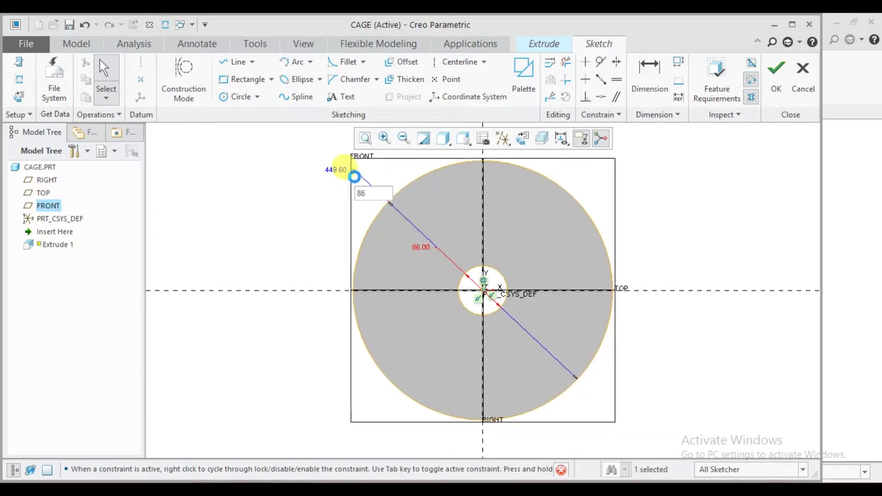
{"action": "double_click", "coordinate": [344, 173]}
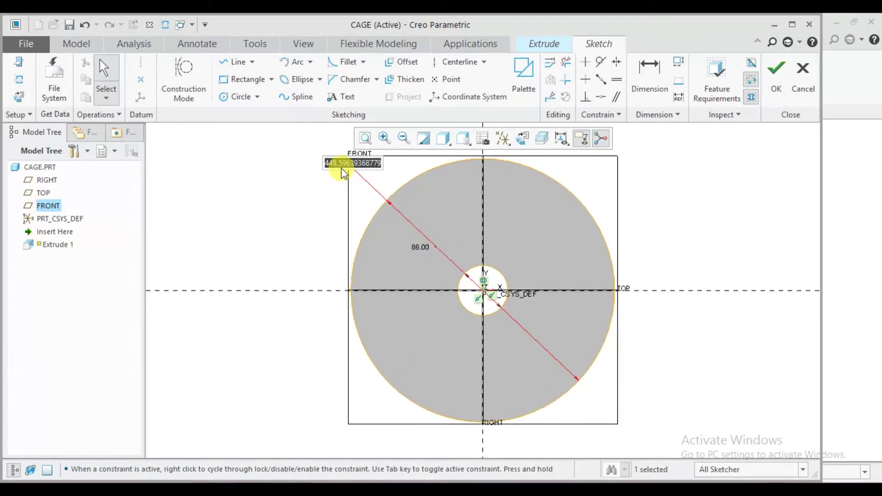
{"action": "type", "text": "94"}
{"action": "key", "text": "Return"}
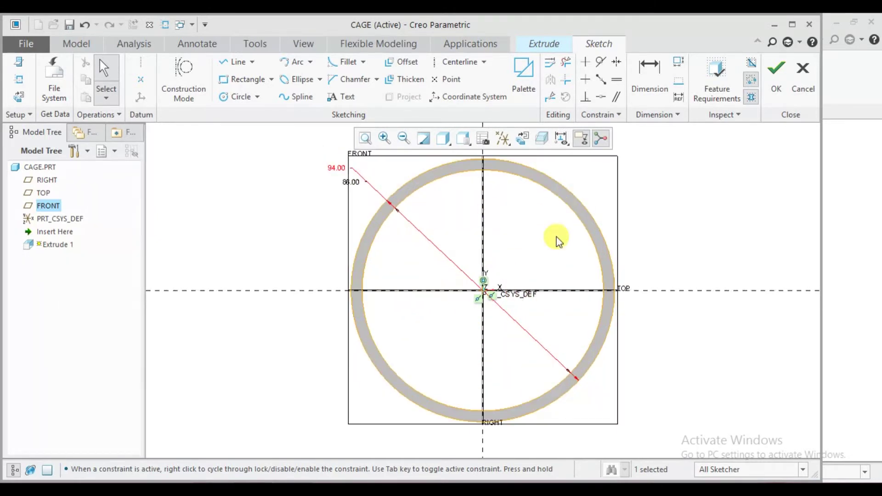
Finish the ring sketch and extrude it with the direction flipped to the other side
{"action": "left_click", "coordinate": [769, 91]}
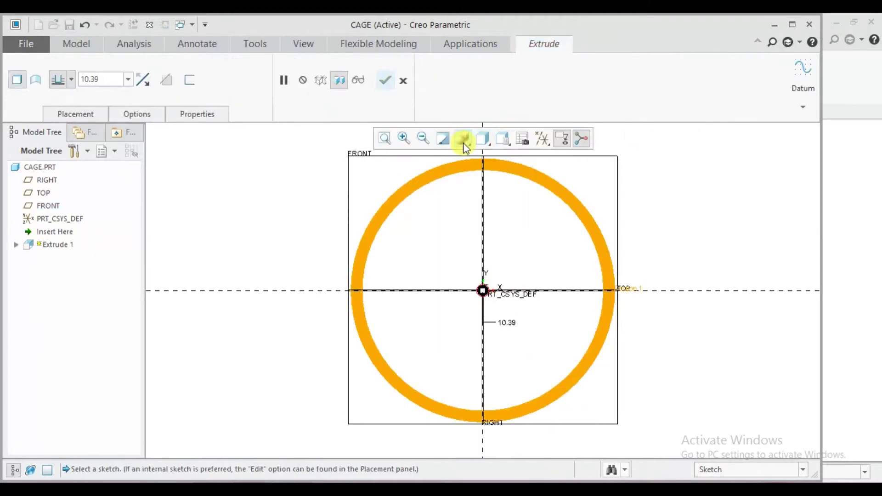
{"action": "left_click", "coordinate": [515, 146]}
{"action": "left_click", "coordinate": [513, 155]}
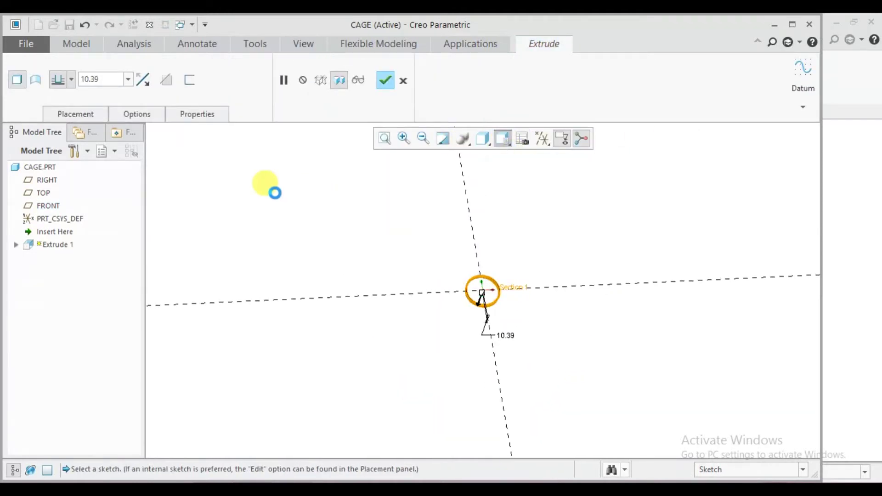
{"action": "left_click", "coordinate": [68, 80]}
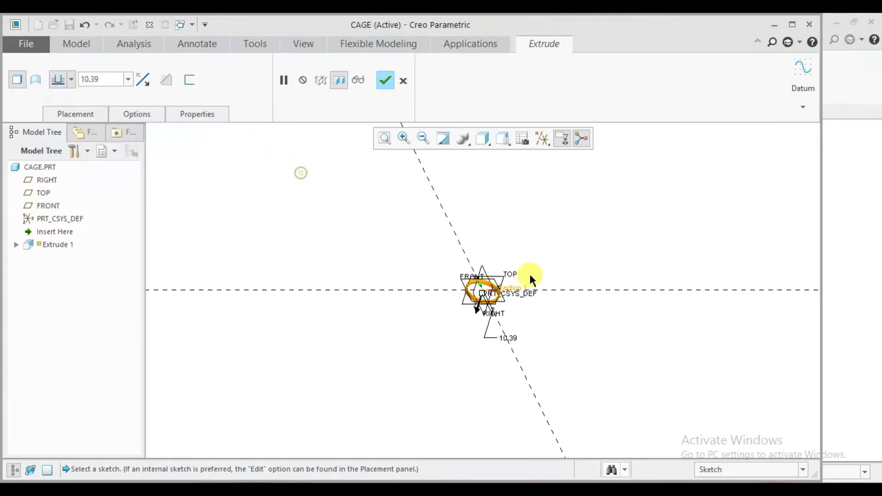
{"action": "scroll", "coordinate": [528, 280], "scroll_direction": "up", "scroll_amount": 4}
{"action": "scroll", "coordinate": [450, 278], "scroll_direction": "down", "scroll_amount": 2}
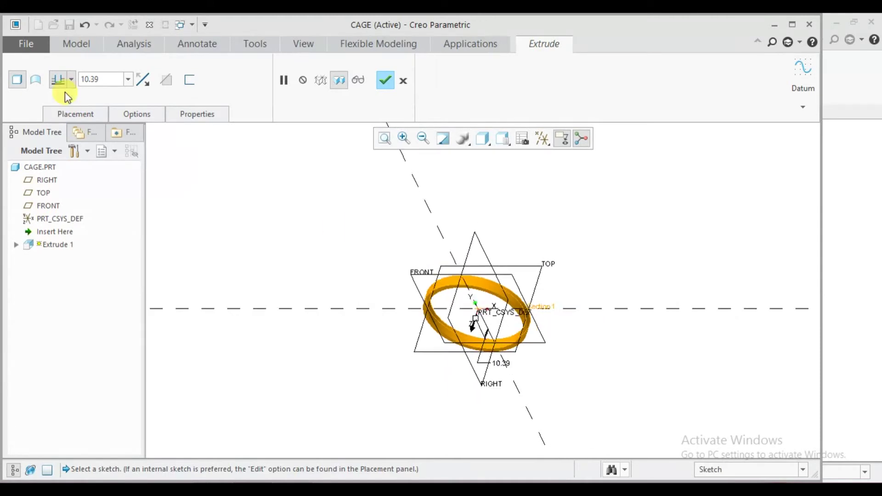
{"action": "left_click", "coordinate": [140, 78]}
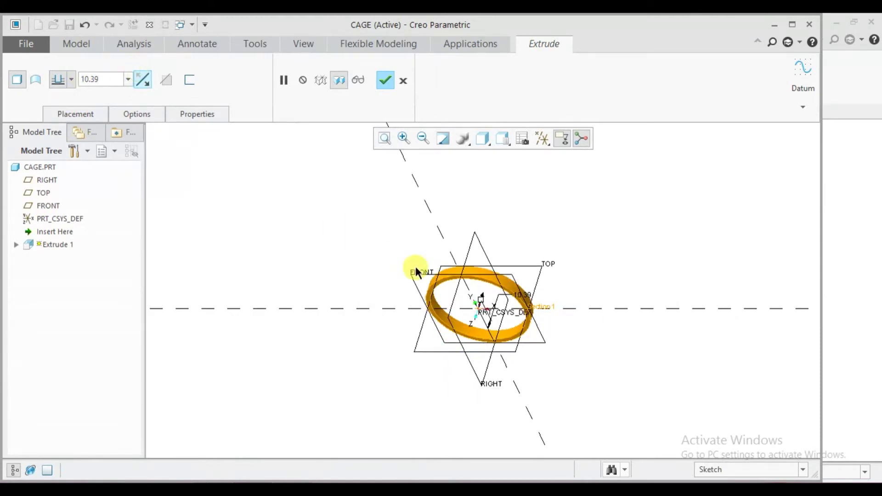
{"action": "scroll", "coordinate": [416, 267], "scroll_direction": "up", "scroll_amount": 3}
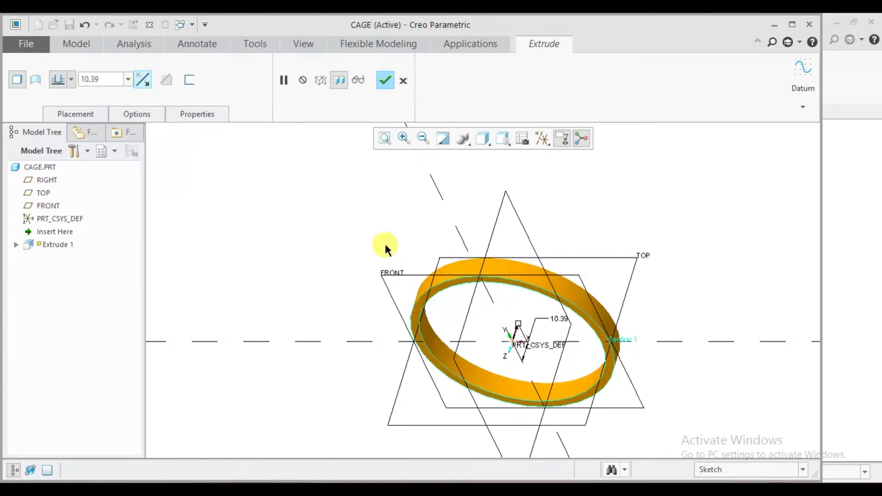
{"action": "left_click", "coordinate": [381, 83]}
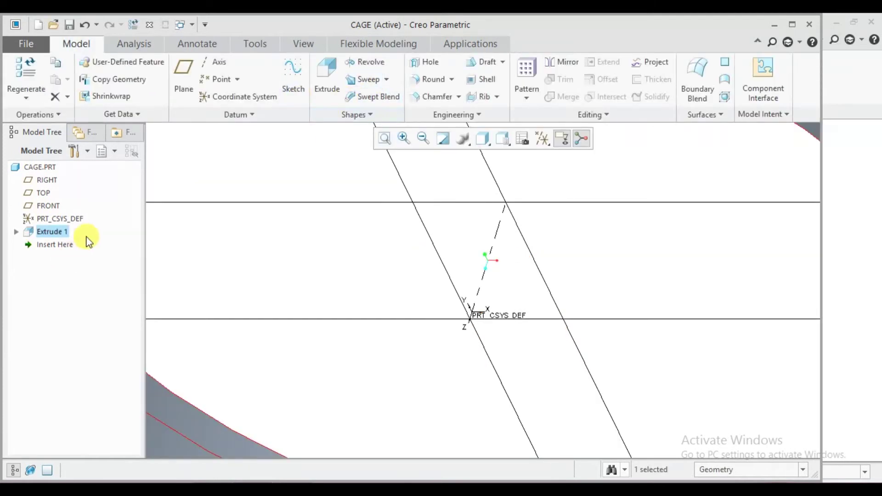
Redefine Extrude 1 so its depth is 16
{"action": "right_click", "coordinate": [66, 229]}
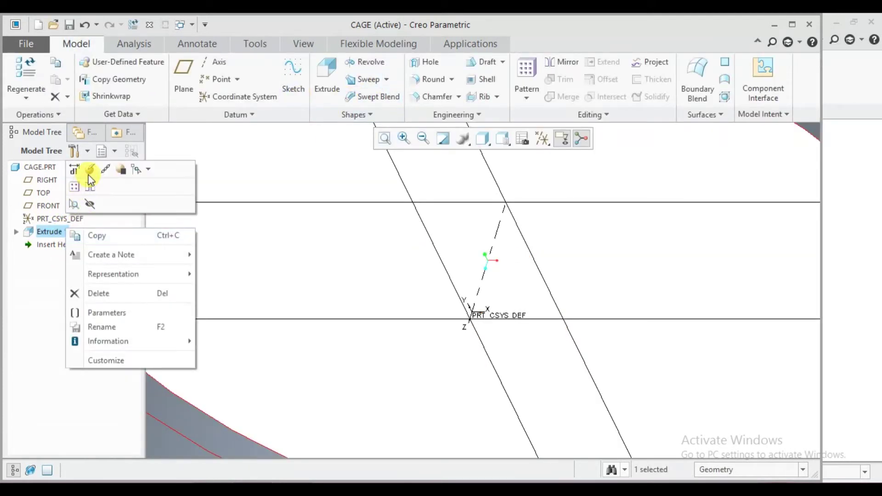
{"action": "left_click", "coordinate": [93, 166]}
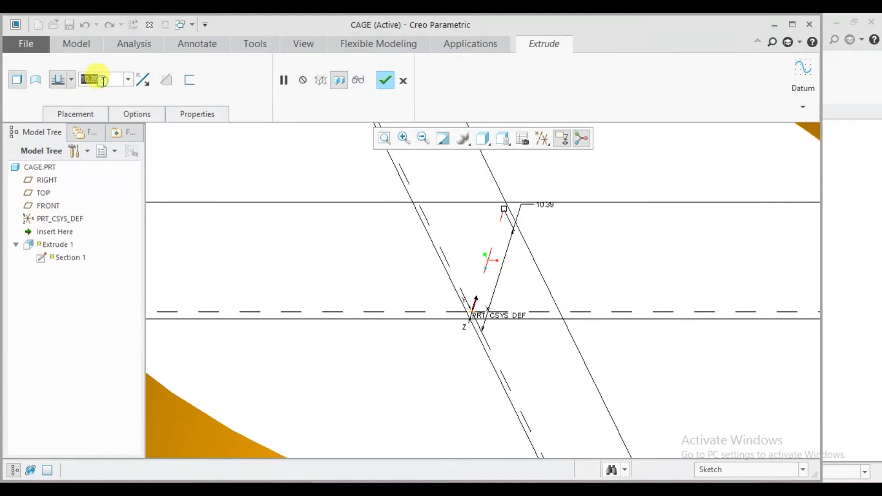
{"action": "type", "text": "16"}
{"action": "key", "text": "Return"}
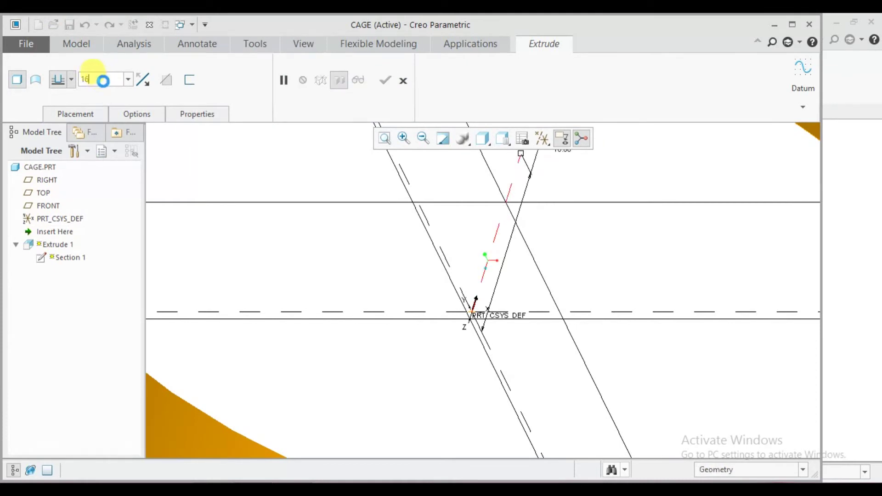
{"action": "key", "text": "ctrl+d"}
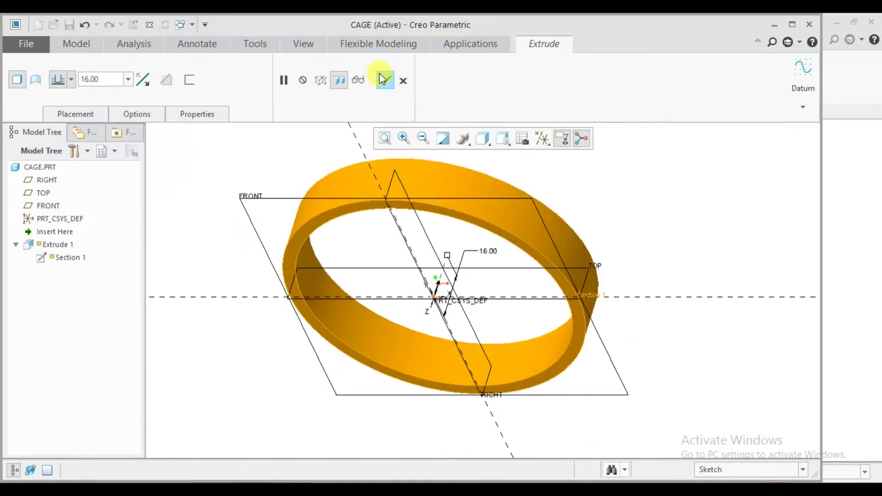
{"action": "left_click", "coordinate": [385, 79]}
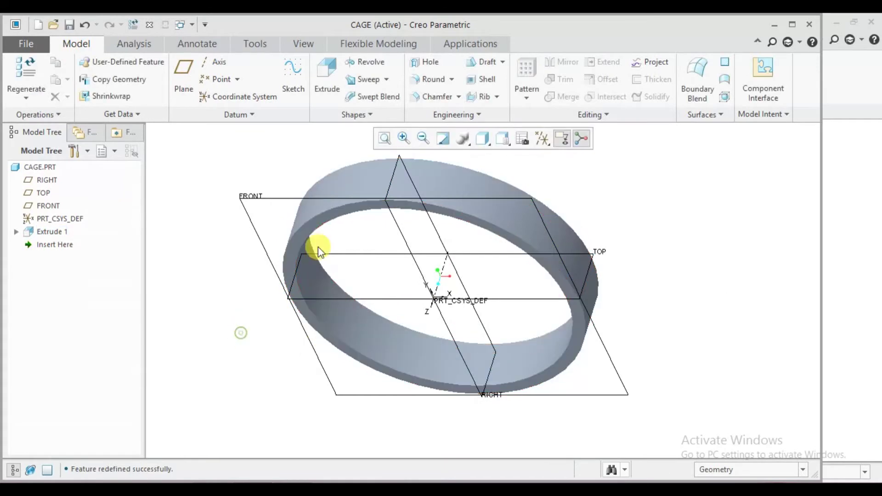
{"action": "middle_click_drag", "start_coordinate": [323, 242], "coordinate": [267, 266]}
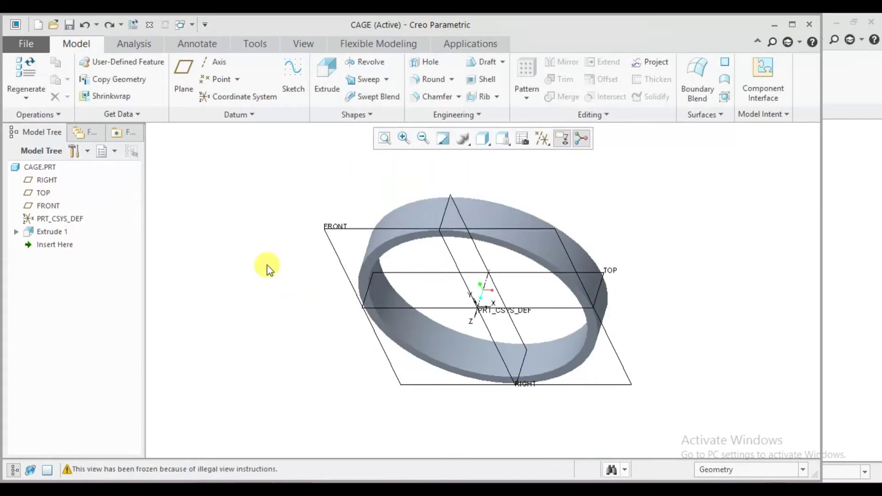
Start a revolve on the FRONT plane and sketch a pocket circle sized 24 at the ring's top
{"action": "left_click", "coordinate": [332, 232]}
{"action": "left_click", "coordinate": [365, 62]}
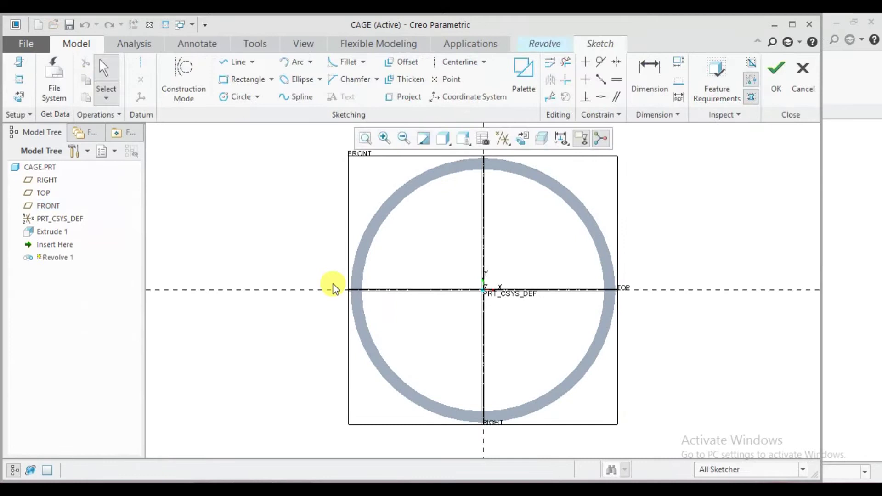
{"action": "left_click", "coordinate": [225, 100]}
{"action": "scroll", "coordinate": [286, 290], "scroll_direction": "down", "scroll_amount": 3}
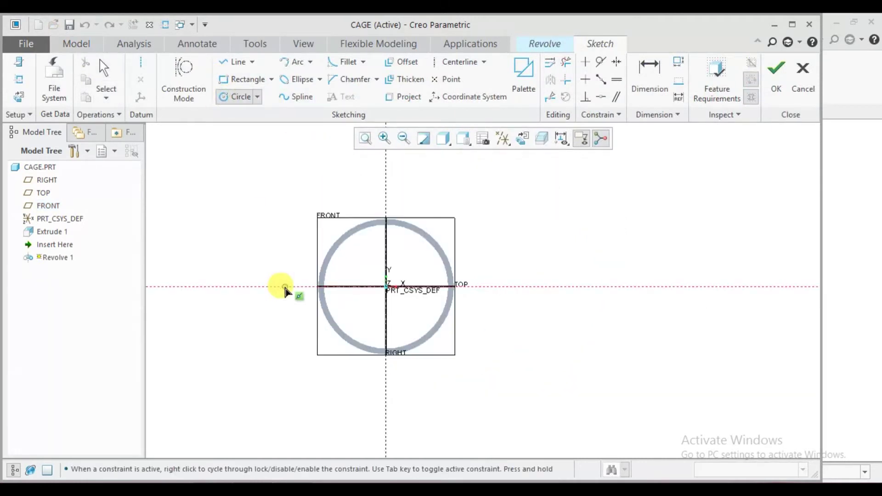
{"action": "scroll", "coordinate": [392, 203], "scroll_direction": "up", "scroll_amount": 8}
{"action": "left_click", "coordinate": [393, 248]}
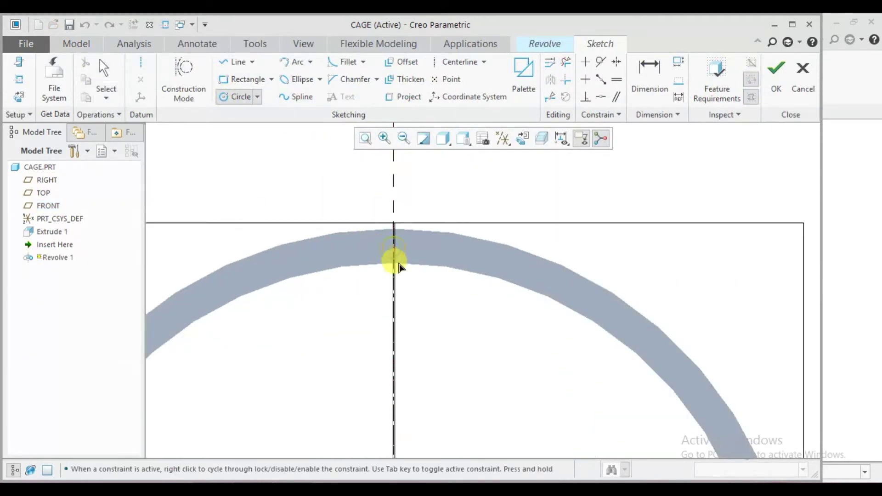
{"action": "left_click", "coordinate": [422, 279]}
{"action": "middle_click", "coordinate": [440, 306]}
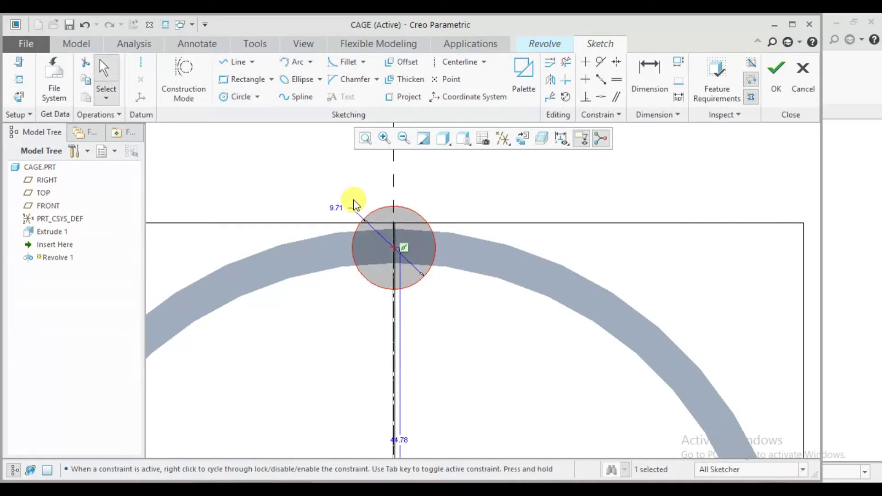
{"action": "double_click", "coordinate": [336, 206]}
{"action": "type", "text": "24"}
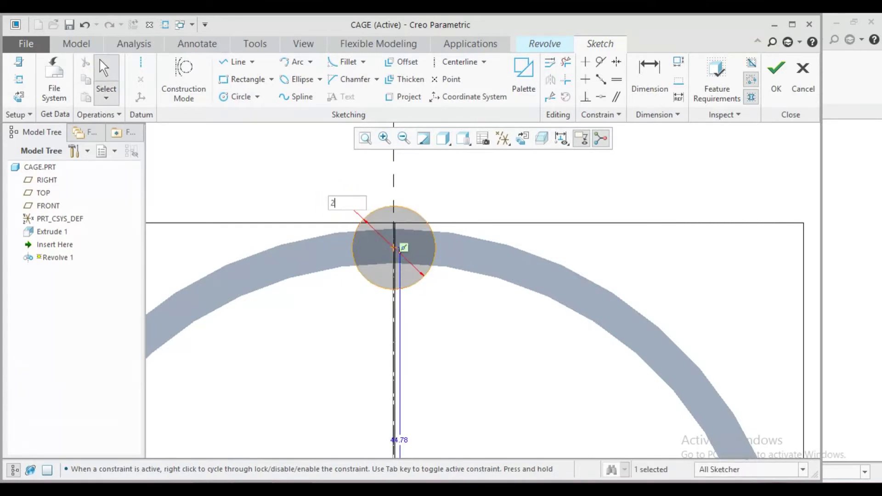
{"action": "key", "text": "Return"}
Place the circle centre 45 from the axis and trim it to a half-circle
{"action": "scroll", "coordinate": [391, 250], "scroll_direction": "down", "scroll_amount": 3}
{"action": "scroll", "coordinate": [393, 325], "scroll_direction": "up", "scroll_amount": 2}
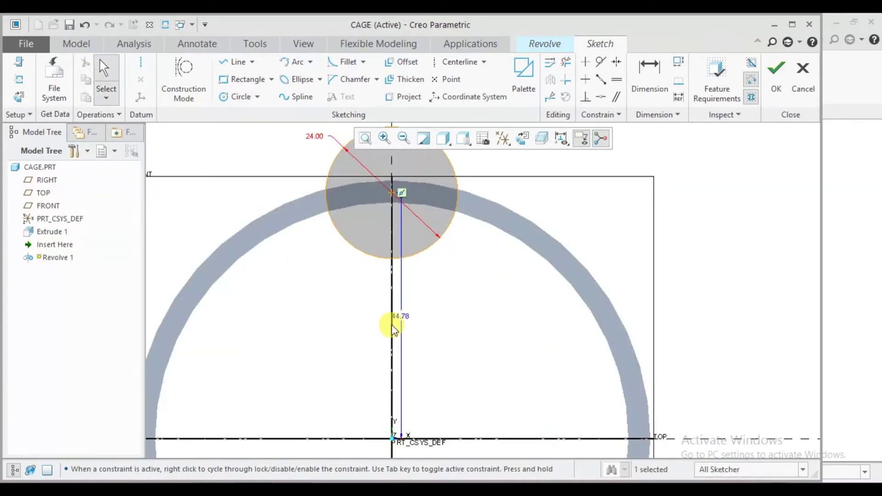
{"action": "double_click", "coordinate": [396, 324]}
{"action": "type", "text": "45"}
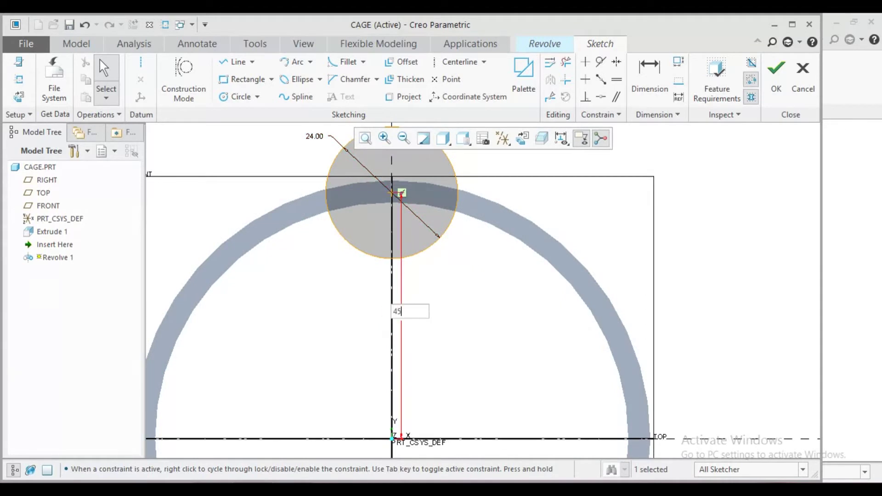
{"action": "key", "text": "Return"}
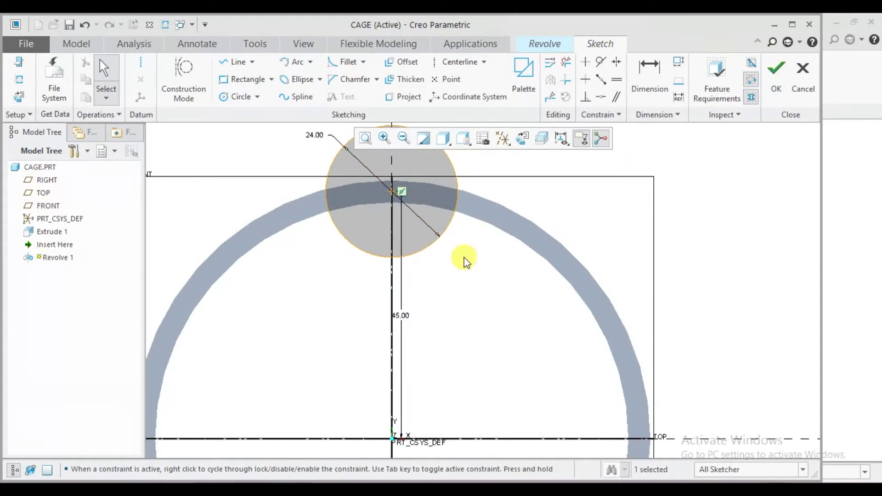
{"action": "scroll", "coordinate": [444, 297], "scroll_direction": "down", "scroll_amount": 2}
{"action": "left_click", "coordinate": [236, 63]}
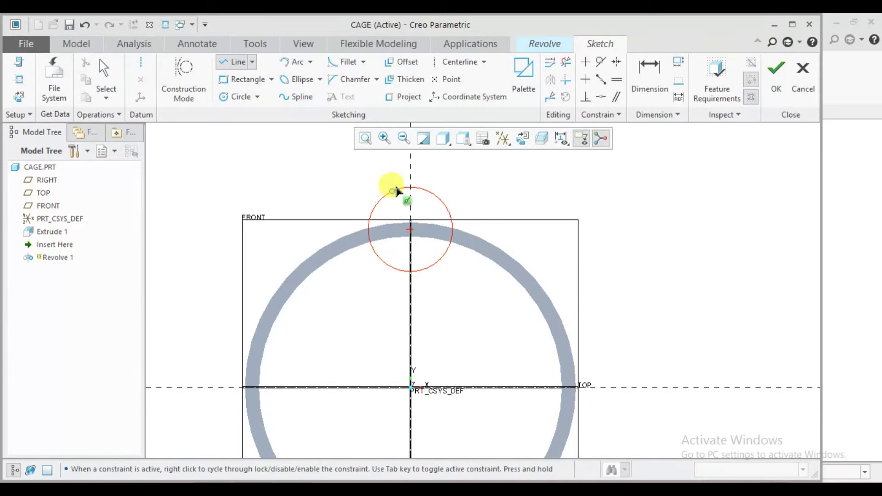
{"action": "left_click", "coordinate": [411, 272]}
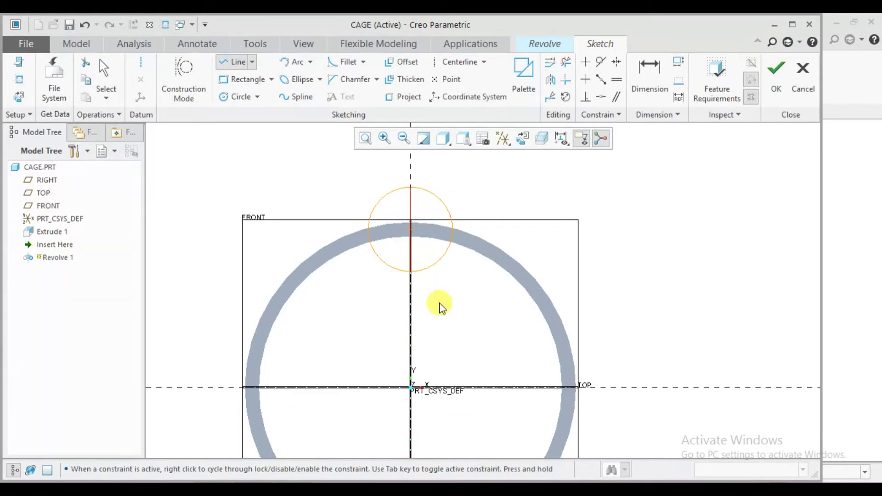
{"action": "left_click", "coordinate": [566, 63]}
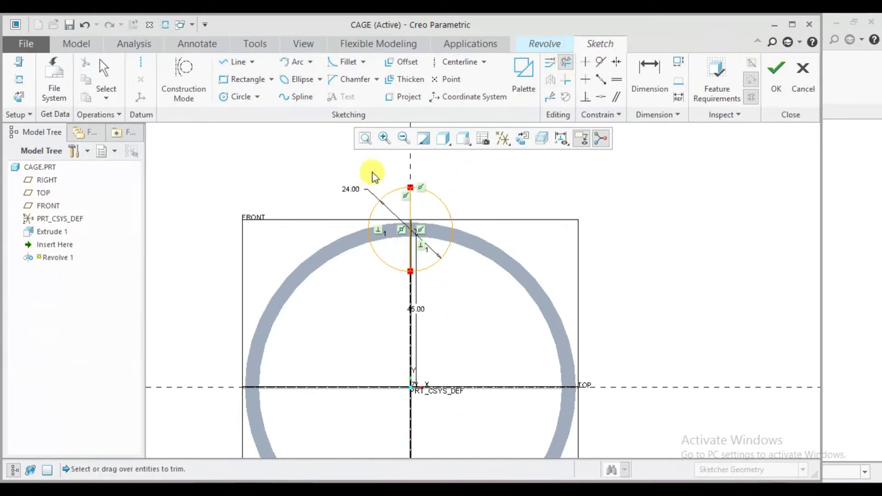
{"action": "mouse_move", "coordinate": [373, 176]}
{"action": "left_mouse_down"}
{"action": "mouse_move", "coordinate": [389, 213]}
{"action": "mouse_move", "coordinate": [386, 278]}
{"action": "left_mouse_up"}
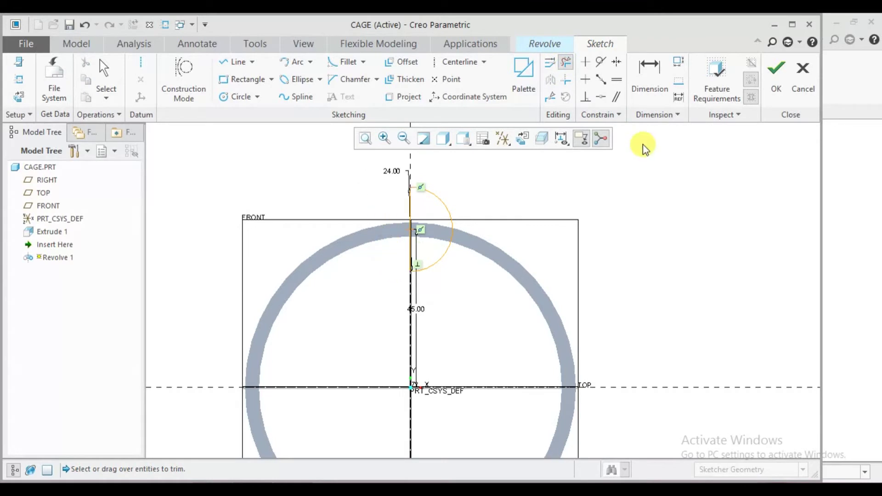
{"action": "left_click", "coordinate": [764, 86]}
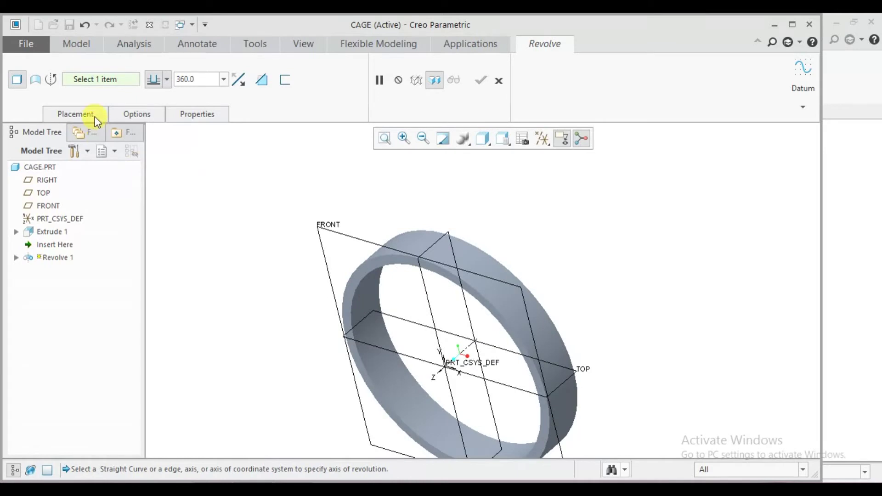
Re-edit the section, then finish the revolve with Remove Material as the pocket cut
{"action": "left_click", "coordinate": [87, 112]}
{"action": "left_click", "coordinate": [154, 158]}
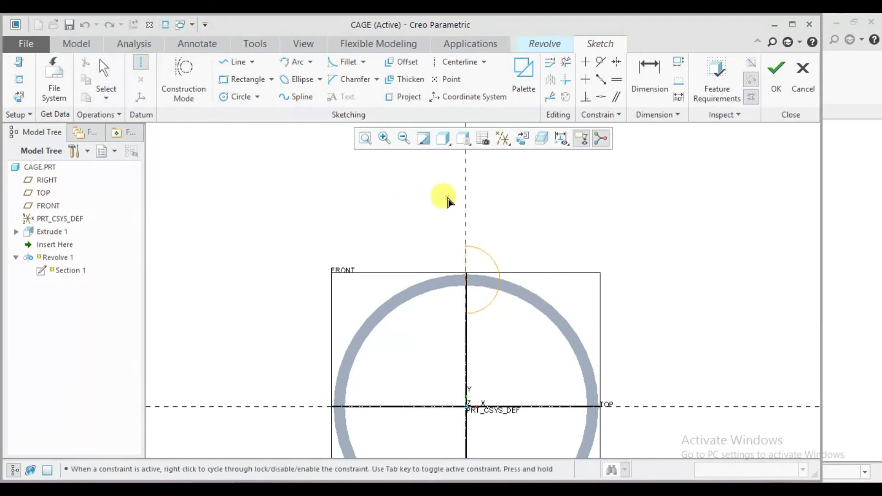
{"action": "left_click", "coordinate": [465, 277]}
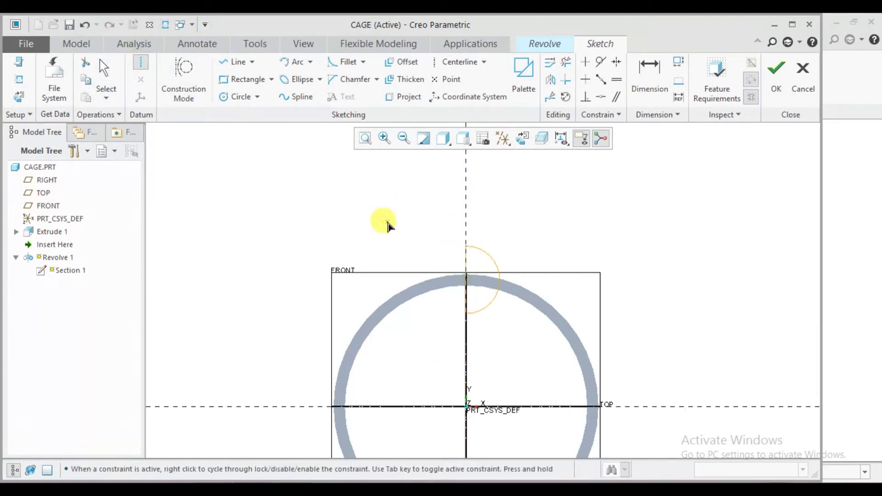
{"action": "left_click", "coordinate": [776, 73]}
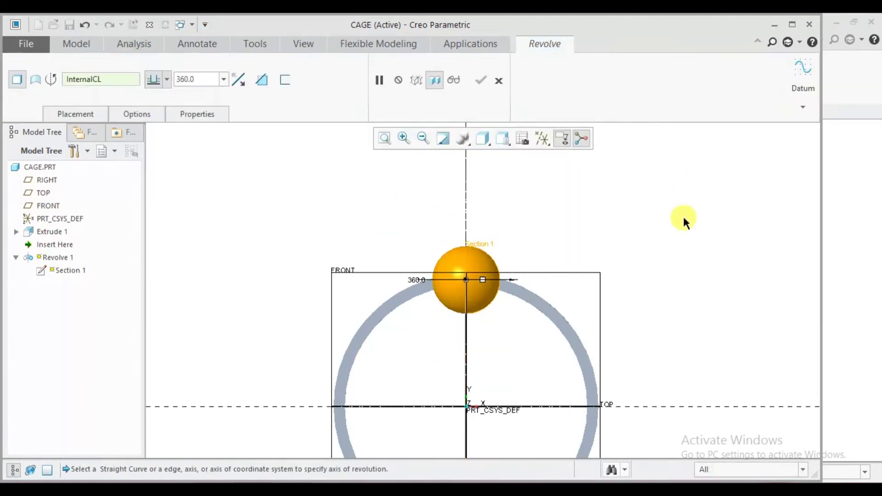
{"action": "middle_click_drag", "start_coordinate": [684, 221], "coordinate": [503, 219]}
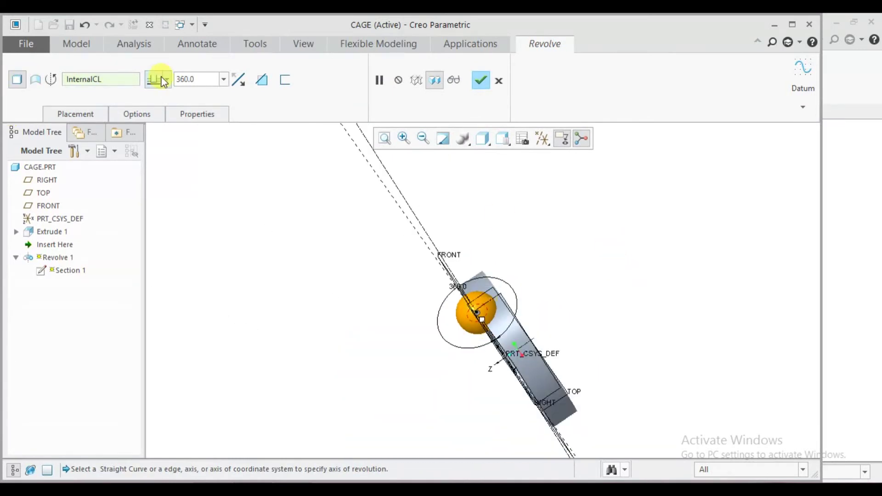
{"action": "left_click", "coordinate": [260, 91]}
{"action": "scroll", "coordinate": [489, 300], "scroll_direction": "up", "scroll_amount": 5}
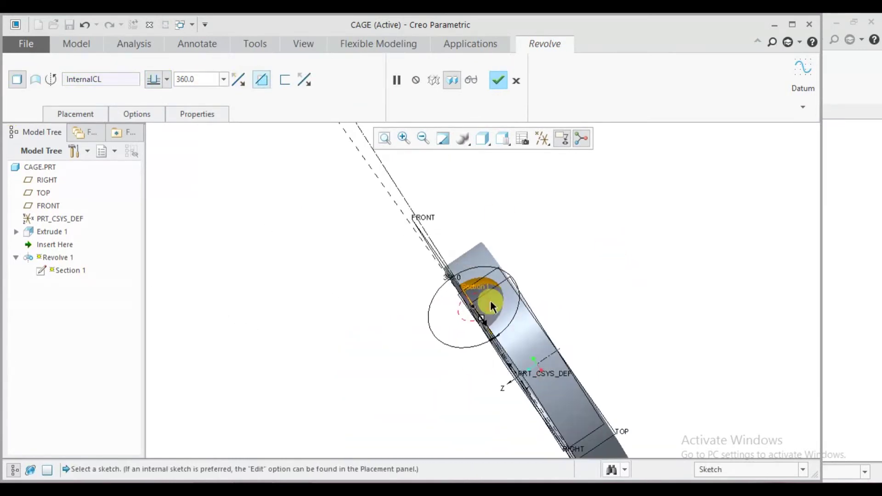
{"action": "left_click", "coordinate": [503, 85]}
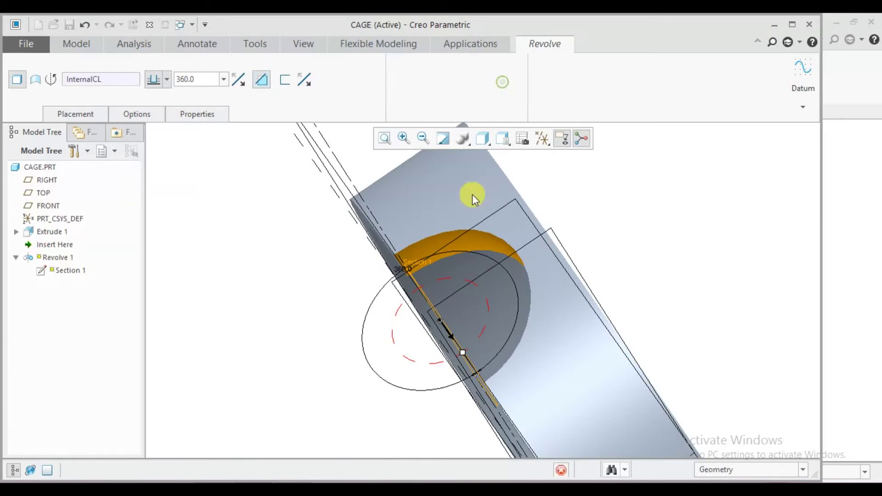
{"action": "middle_click_drag", "start_coordinate": [438, 332], "coordinate": [326, 255]}
Start a Round feature with a 3.00 radius
{"action": "left_click", "coordinate": [326, 256]}
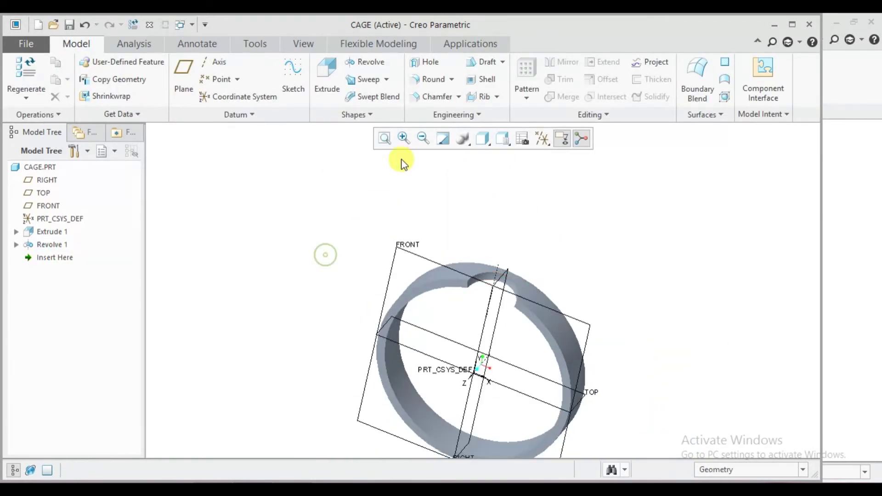
{"action": "left_click", "coordinate": [434, 75]}
{"action": "scroll", "coordinate": [467, 294], "scroll_direction": "up", "scroll_amount": 3}
{"action": "scroll", "coordinate": [467, 297], "scroll_direction": "up", "scroll_amount": 3}
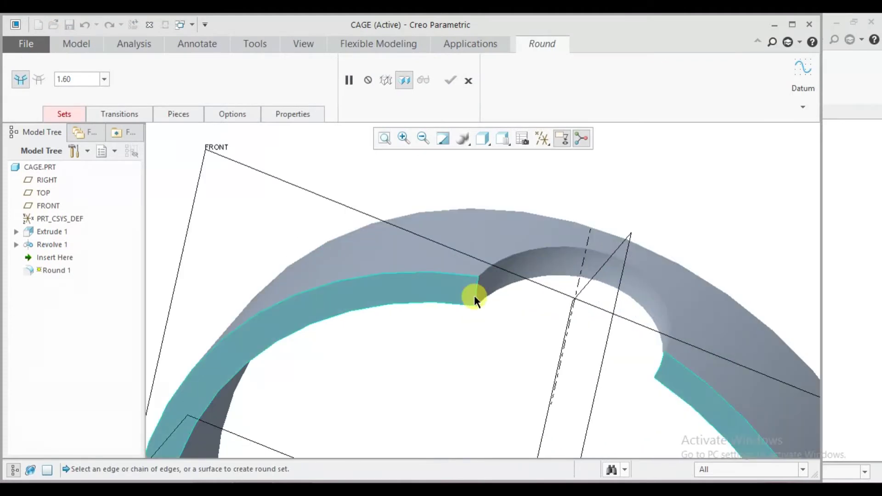
{"action": "scroll", "coordinate": [465, 276], "scroll_direction": "down", "scroll_amount": 2}
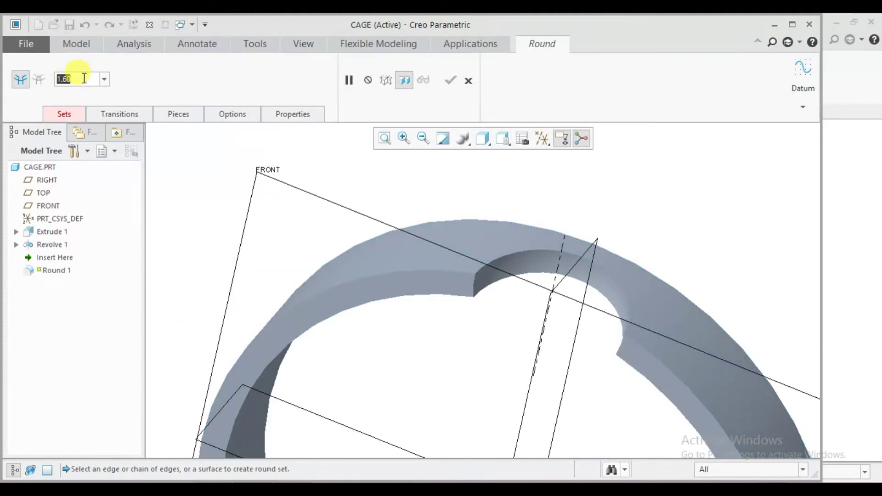
{"action": "type", "text": "3"}
{"action": "key", "text": "Return"}
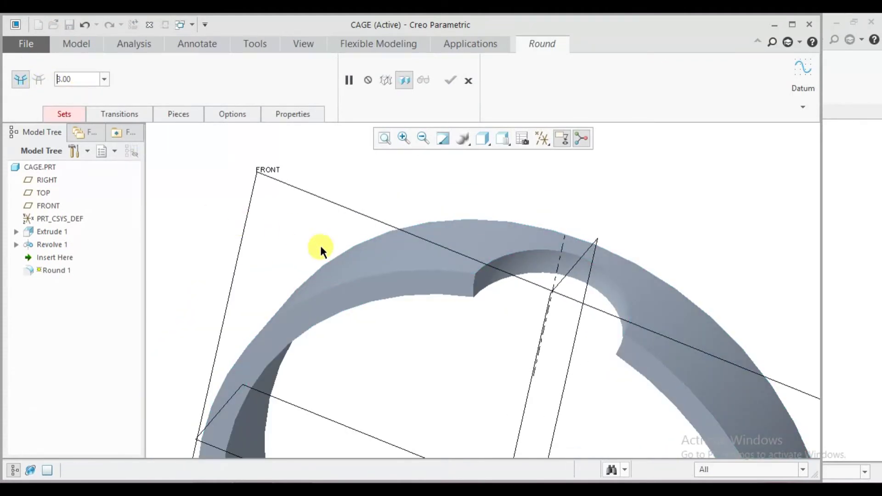
Apply the round to both pocket corner edges and finish it
{"action": "scroll", "coordinate": [528, 314], "scroll_direction": "up", "scroll_amount": 4}
{"action": "scroll", "coordinate": [537, 278], "scroll_direction": "up", "scroll_amount": 2}
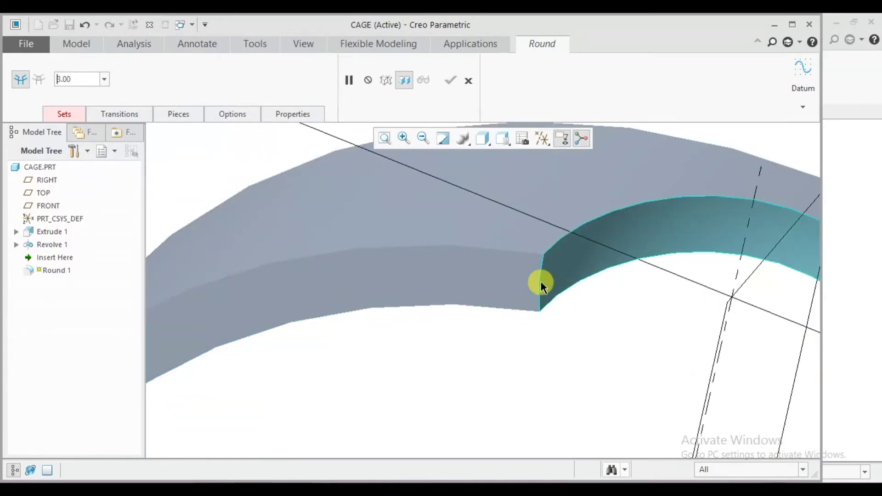
{"action": "left_click", "coordinate": [539, 279]}
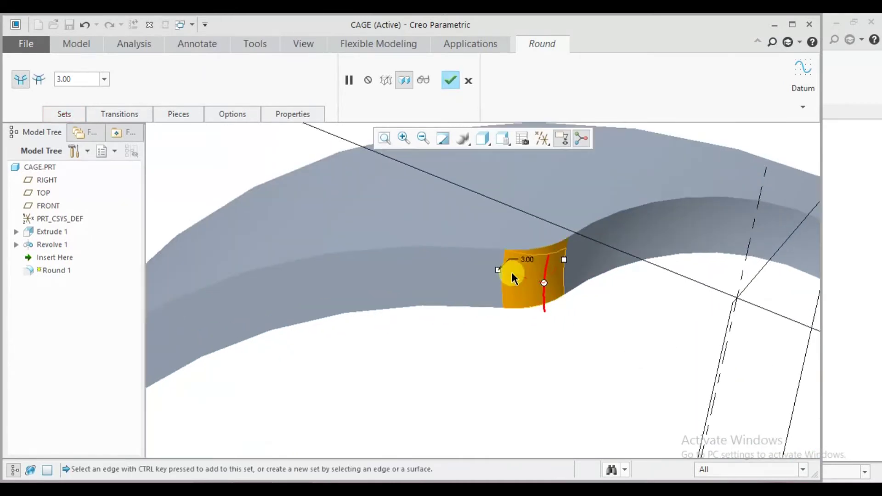
{"action": "scroll", "coordinate": [487, 269], "scroll_direction": "down", "scroll_amount": 5}
{"action": "scroll", "coordinate": [607, 321], "scroll_direction": "up", "scroll_amount": 5}
{"action": "scroll", "coordinate": [645, 326], "scroll_direction": "up", "scroll_amount": 2}
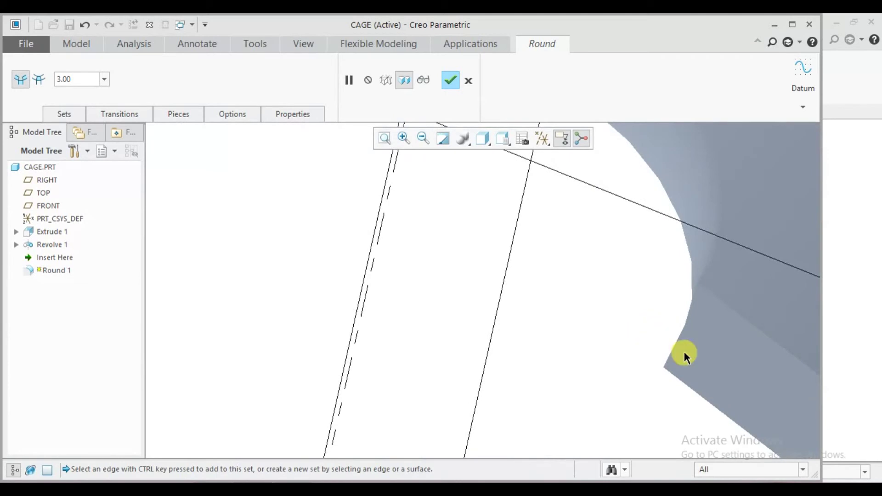
{"action": "left_click", "coordinate": [677, 340]}
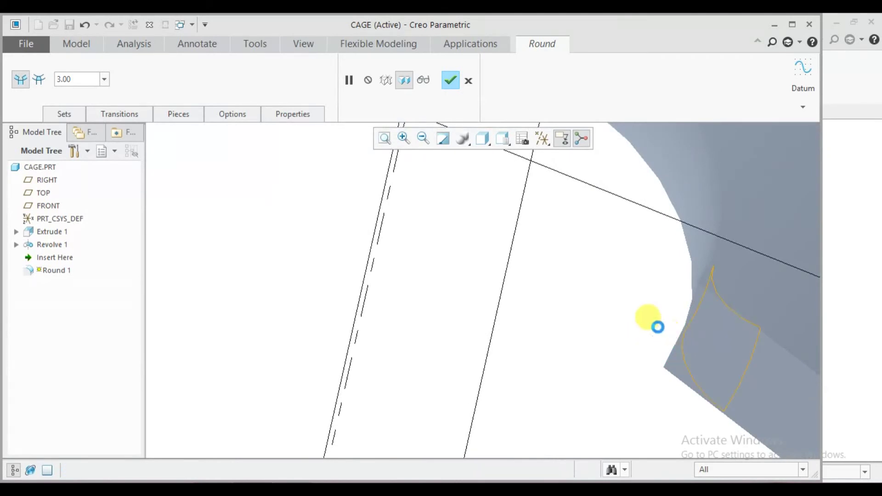
{"action": "scroll", "coordinate": [597, 322], "scroll_direction": "down", "scroll_amount": 4}
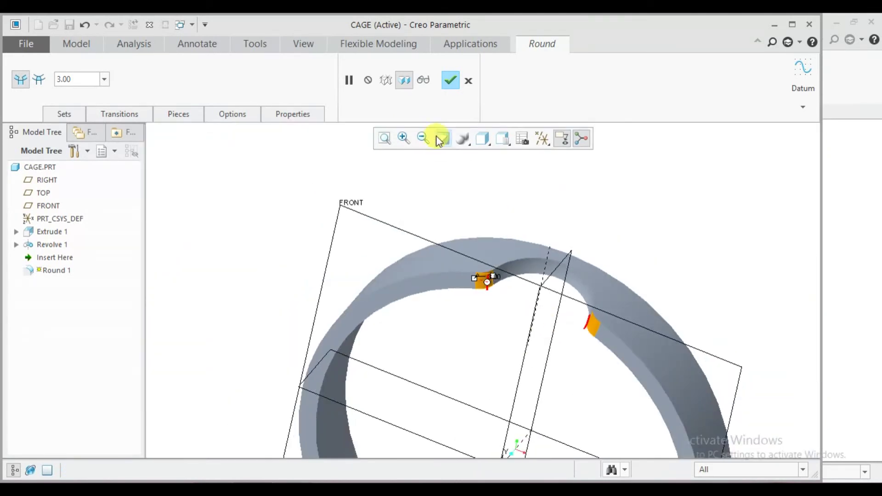
{"action": "left_click", "coordinate": [450, 81]}
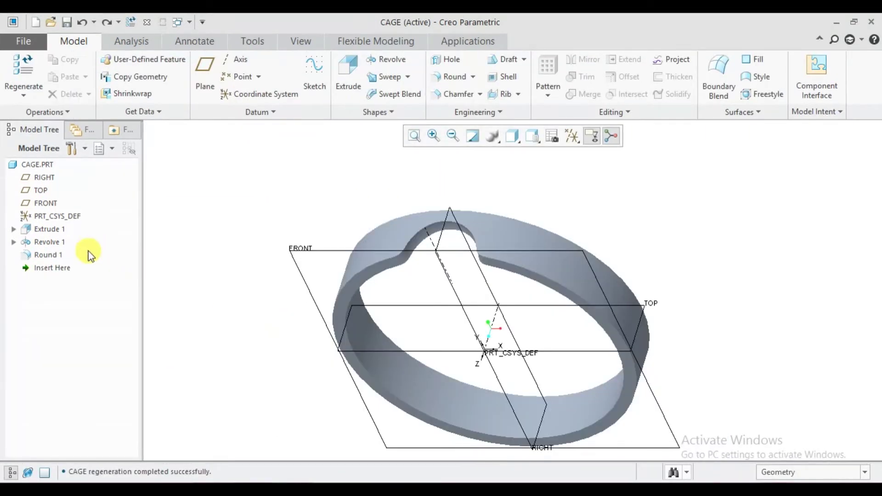
Group Revolve 1 and Round 1 into LOCAL_GROUP and start a pattern of it
{"action": "left_click", "coordinate": [41, 247]}
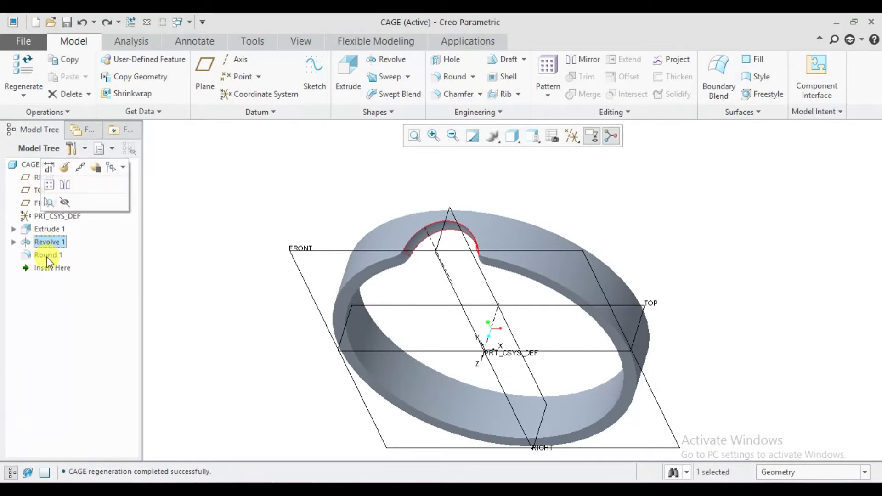
{"action": "left_click", "coordinate": [49, 260], "text": "ctrl"}
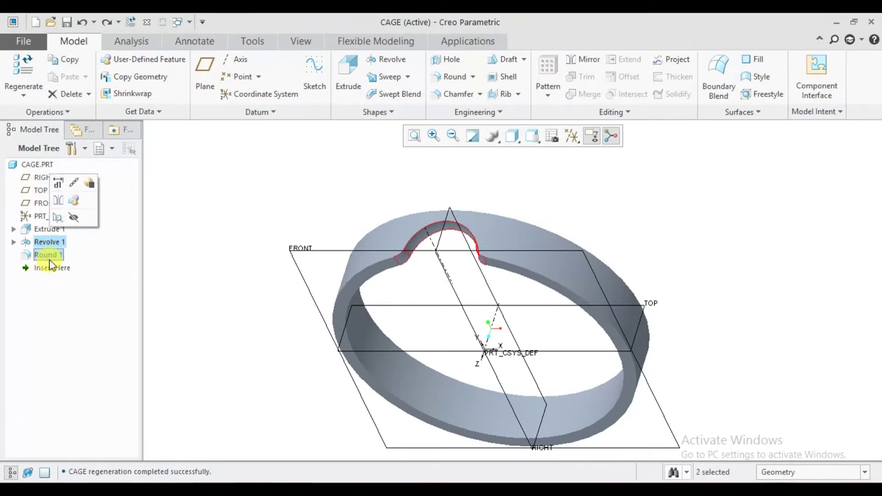
{"action": "left_click", "coordinate": [75, 200]}
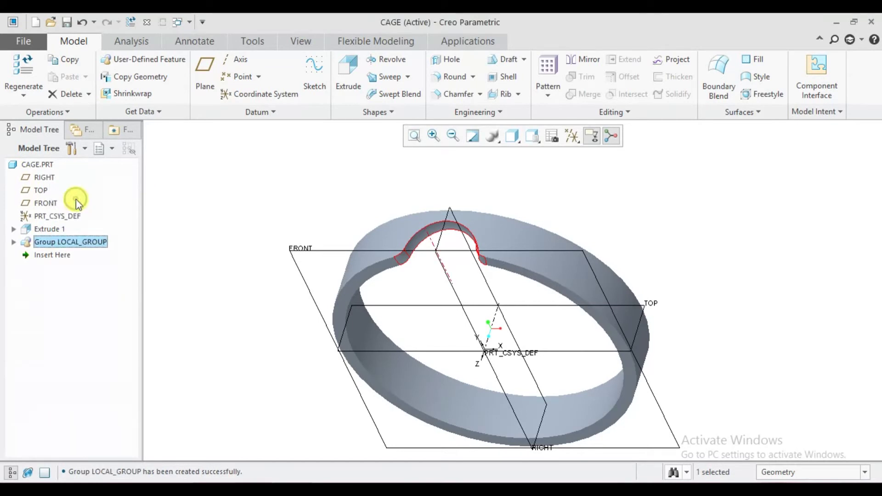
{"action": "right_click", "coordinate": [78, 246]}
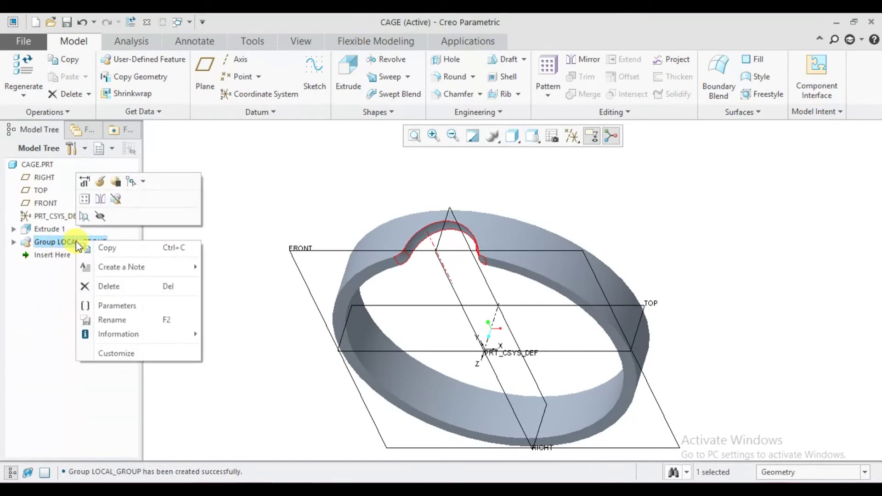
{"action": "left_click", "coordinate": [86, 199]}
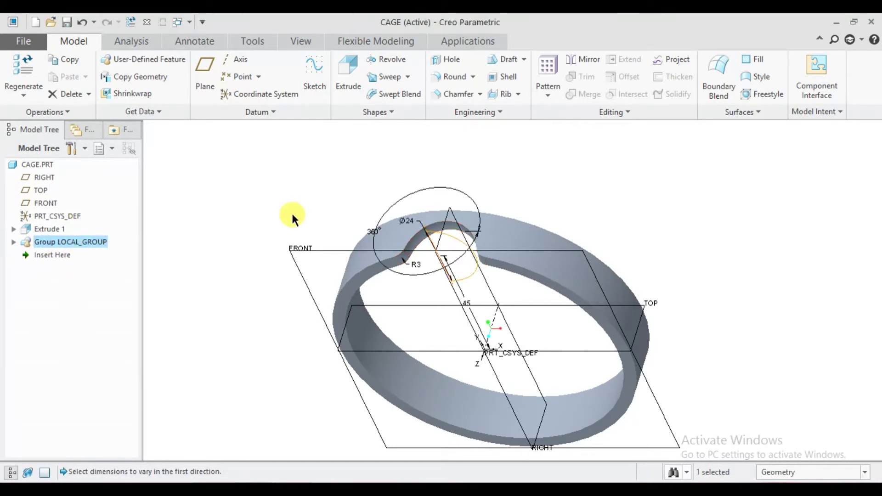
Pattern LOCAL_GROUP about the central axis with 8 members spread over 360°
{"action": "left_click", "coordinate": [58, 77]}
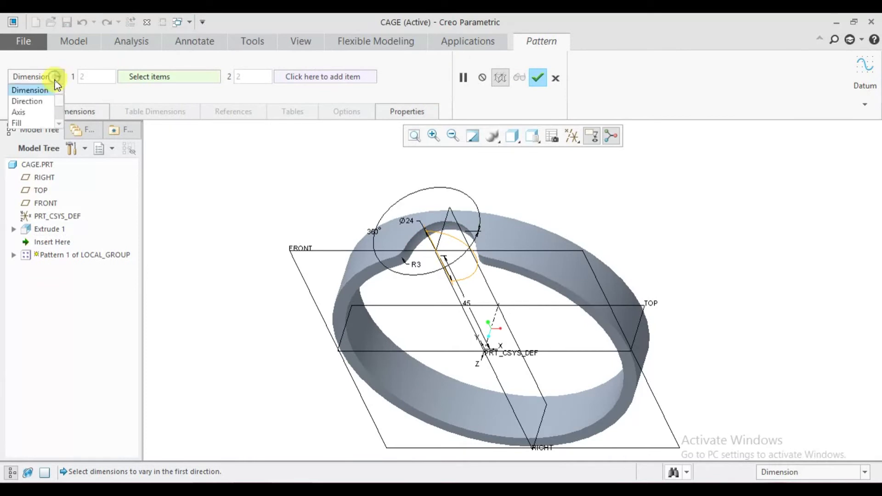
{"action": "left_click", "coordinate": [29, 111]}
{"action": "scroll", "coordinate": [496, 345], "scroll_direction": "up", "scroll_amount": 5}
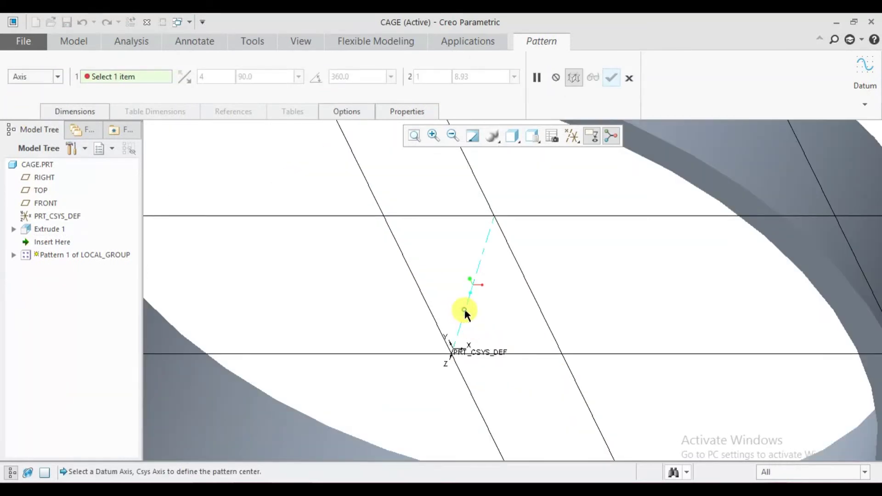
{"action": "left_click", "coordinate": [465, 314]}
{"action": "scroll", "coordinate": [510, 333], "scroll_direction": "down", "scroll_amount": 6}
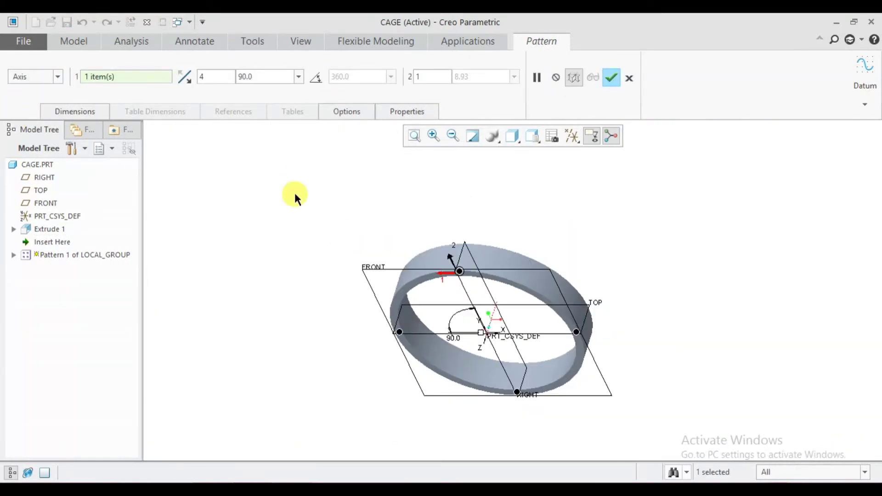
{"action": "left_click", "coordinate": [204, 77]}
{"action": "type", "text": "8"}
{"action": "key", "text": "Return"}
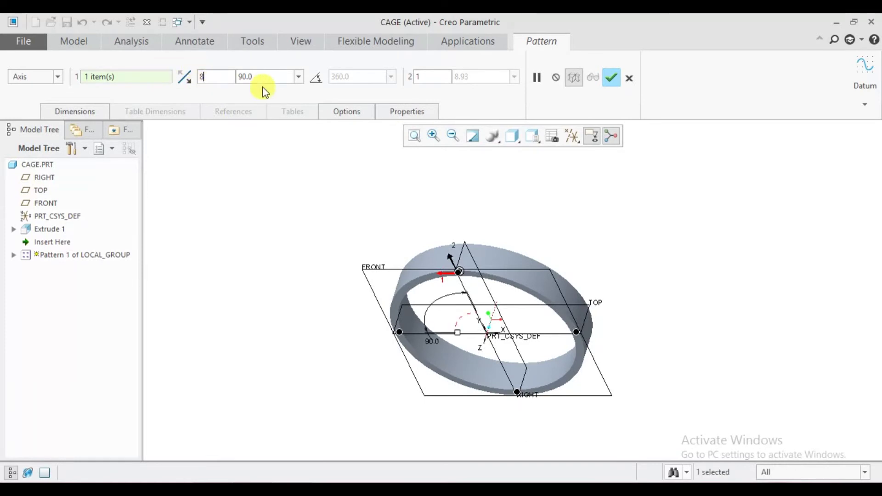
{"action": "left_click", "coordinate": [317, 78]}
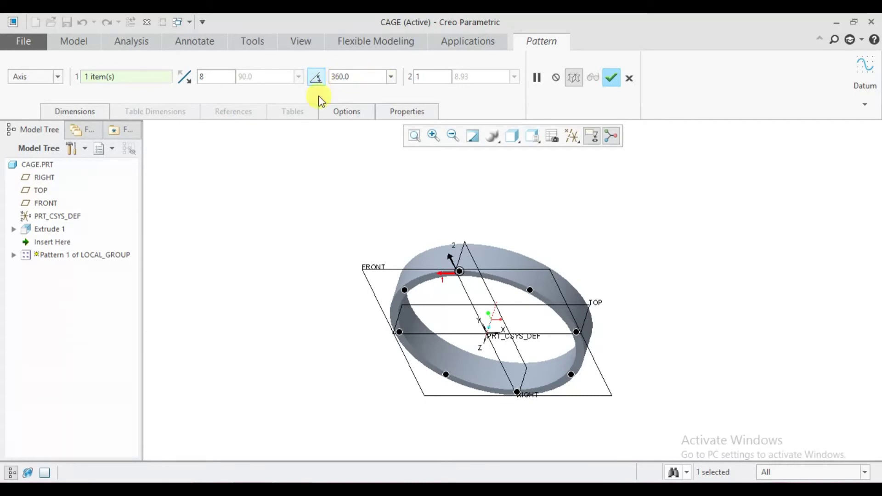
{"action": "scroll", "coordinate": [421, 289], "scroll_direction": "up", "scroll_amount": 2}
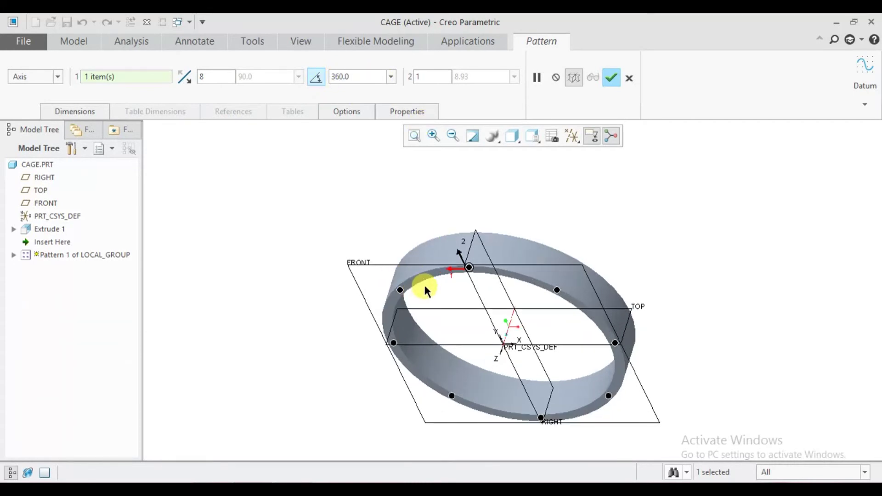
{"action": "left_click", "coordinate": [614, 78]}
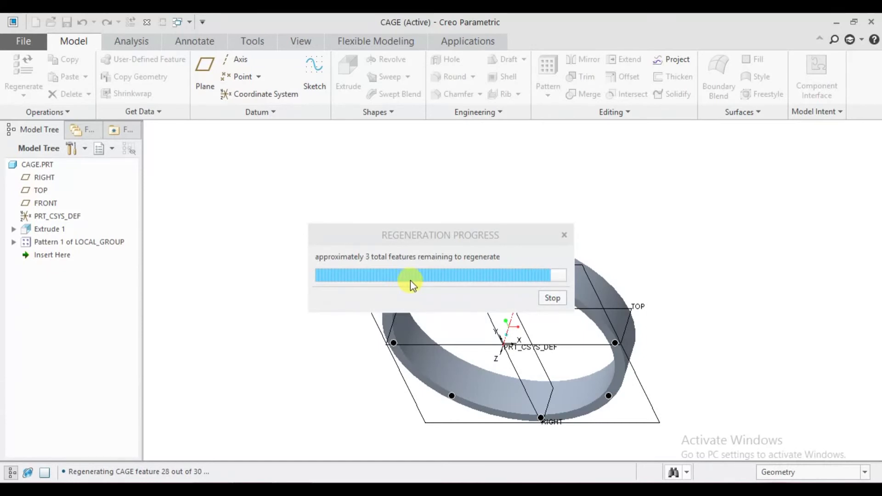
{"action": "left_click", "coordinate": [413, 282]}
{"action": "scroll", "coordinate": [415, 280], "scroll_direction": "up", "scroll_amount": 5}
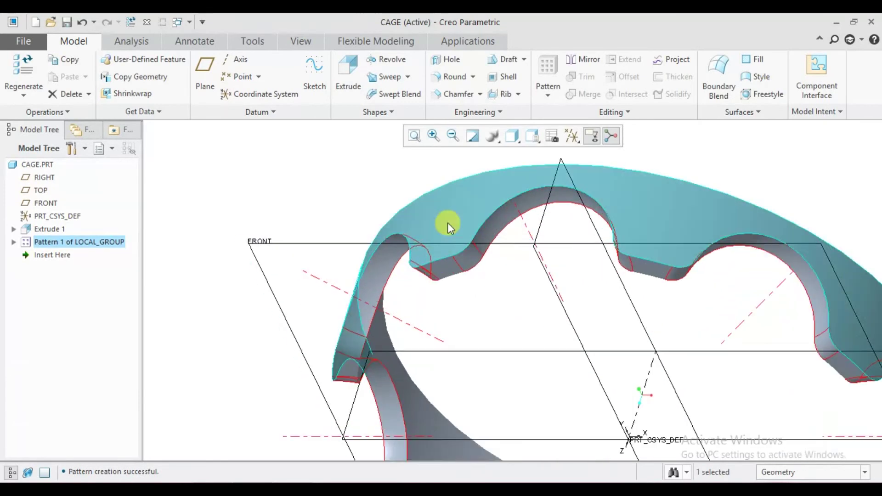
{"action": "left_click", "coordinate": [321, 250]}
{"action": "scroll", "coordinate": [320, 250], "scroll_direction": "down", "scroll_amount": 3}
{"action": "middle_click_drag", "start_coordinate": [305, 247], "coordinate": [330, 254]}
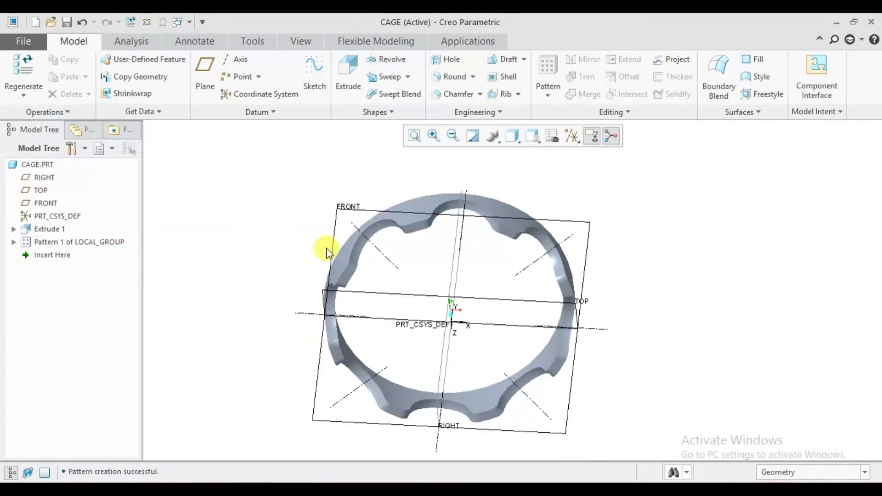
{"action": "key", "text": "ctrl+d"}
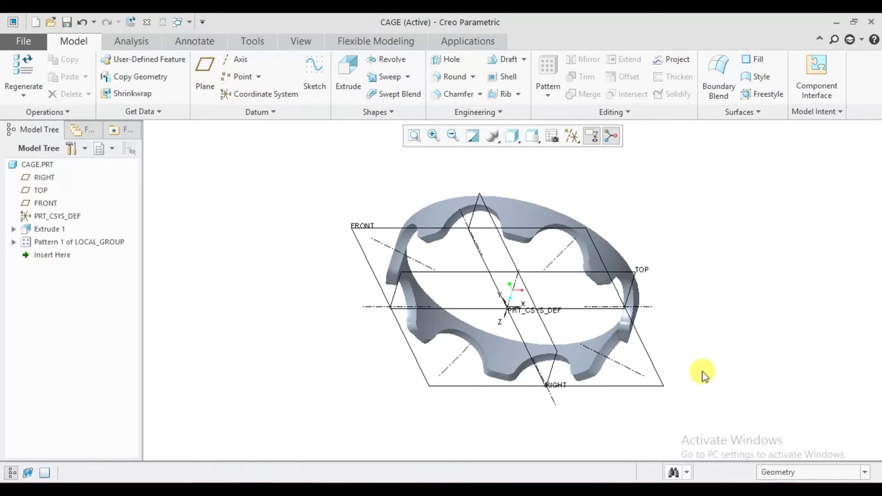
{"action": "scroll", "coordinate": [457, 207], "scroll_direction": "down", "scroll_amount": 4}
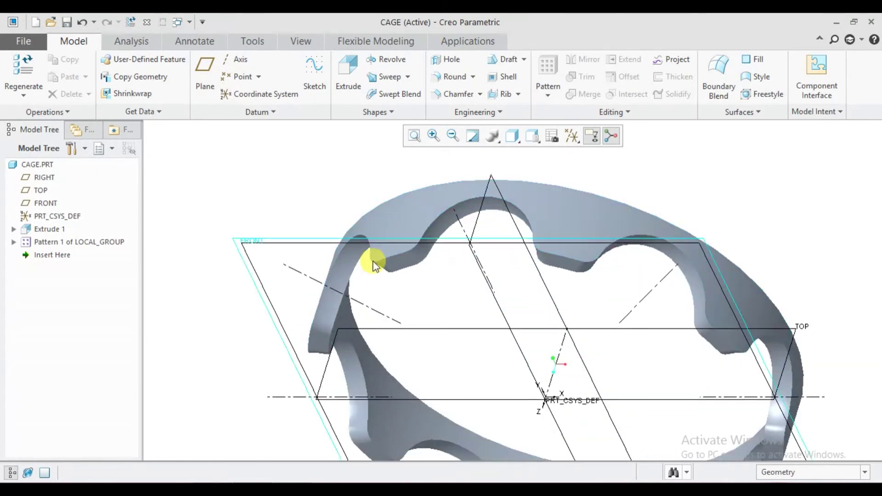
{"action": "scroll", "coordinate": [374, 262], "scroll_direction": "up", "scroll_amount": 2}
Start a 1.5-thick Shell and pick the ring's top face for removal
{"action": "left_click", "coordinate": [505, 77]}
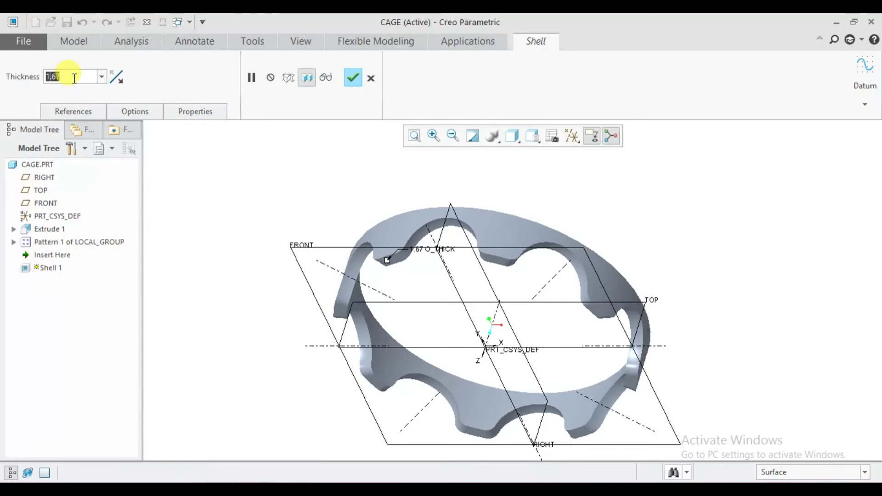
{"action": "type", "text": "1."}
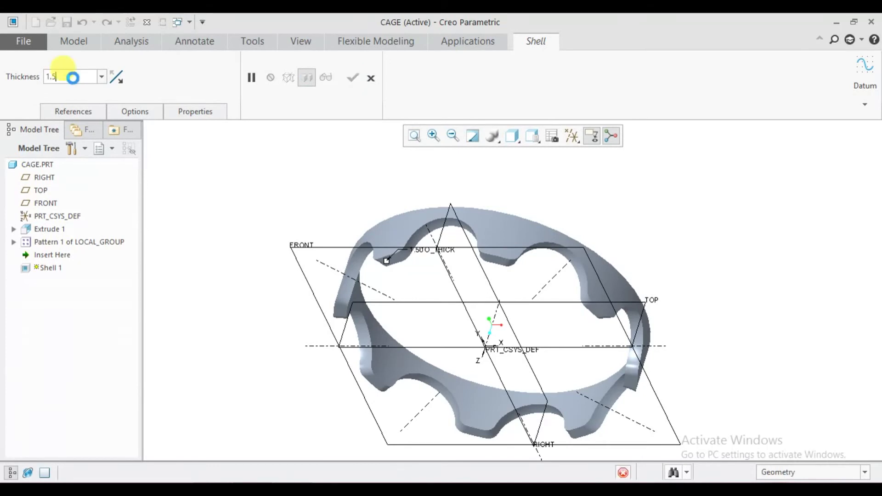
{"action": "type", "text": "5"}
{"action": "key", "text": "Return"}
{"action": "scroll", "coordinate": [383, 230], "scroll_direction": "down", "scroll_amount": 3}
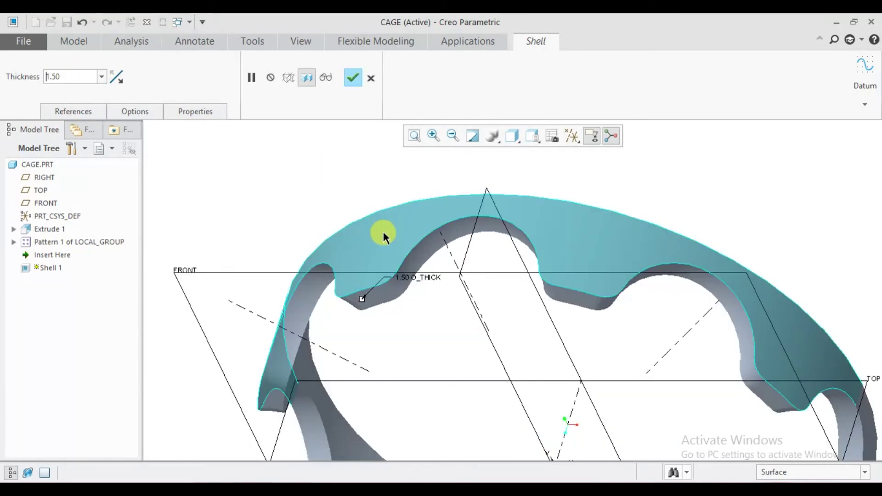
{"action": "left_click", "coordinate": [383, 232]}
Add two more ring faces to the shell's removal set
{"action": "middle_click_drag", "start_coordinate": [384, 230], "coordinate": [561, 219]}
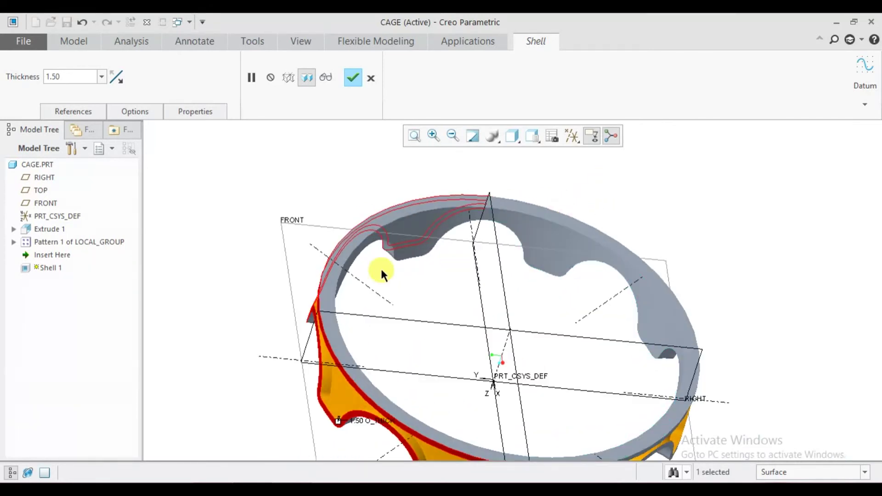
{"action": "scroll", "coordinate": [324, 275], "scroll_direction": "down", "scroll_amount": 3}
{"action": "left_click", "coordinate": [305, 277], "text": "ctrl"}
{"action": "scroll", "coordinate": [305, 277], "scroll_direction": "up", "scroll_amount": 5}
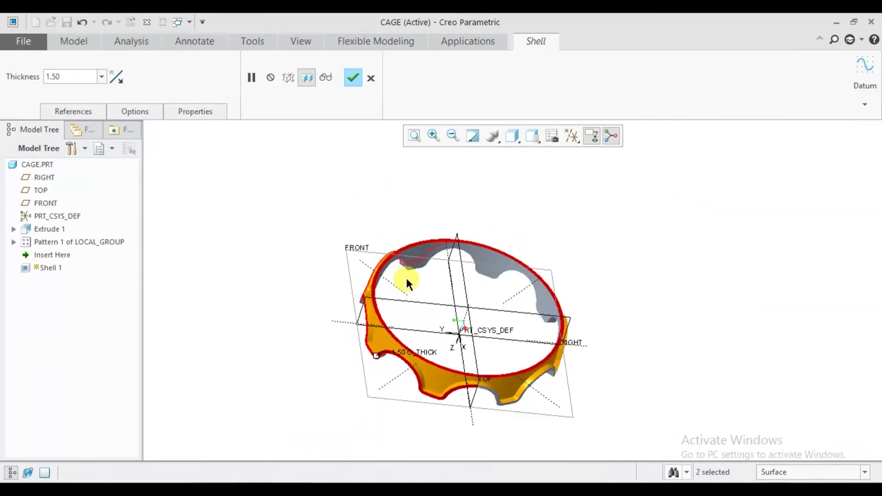
{"action": "middle_click_drag", "start_coordinate": [406, 277], "coordinate": [339, 310]}
{"action": "scroll", "coordinate": [420, 309], "scroll_direction": "down", "scroll_amount": 5}
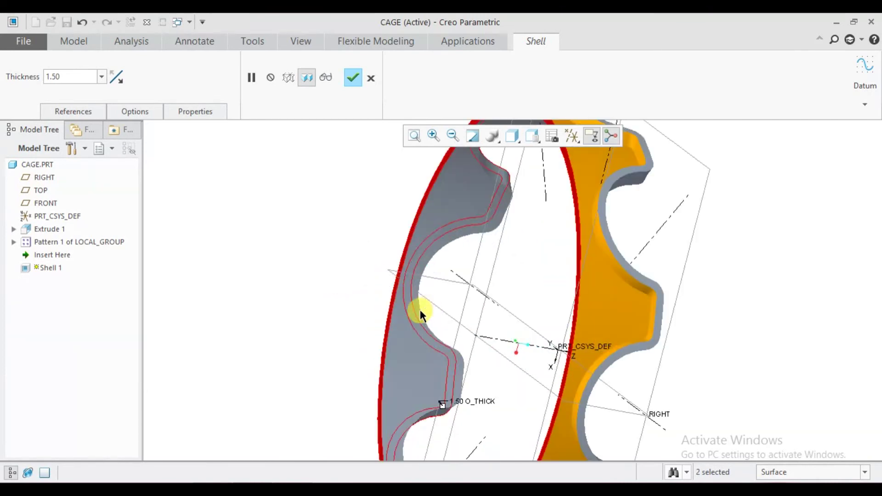
{"action": "left_click", "coordinate": [403, 364], "text": "ctrl"}
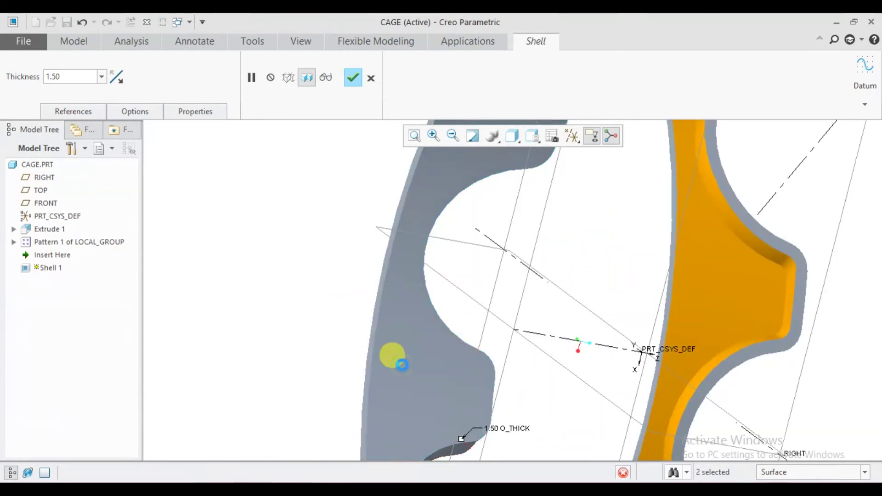
{"action": "scroll", "coordinate": [403, 361], "scroll_direction": "up", "scroll_amount": 5}
{"action": "middle_click_drag", "start_coordinate": [319, 352], "coordinate": [421, 306]}
{"action": "scroll", "coordinate": [413, 290], "scroll_direction": "down", "scroll_amount": 5}
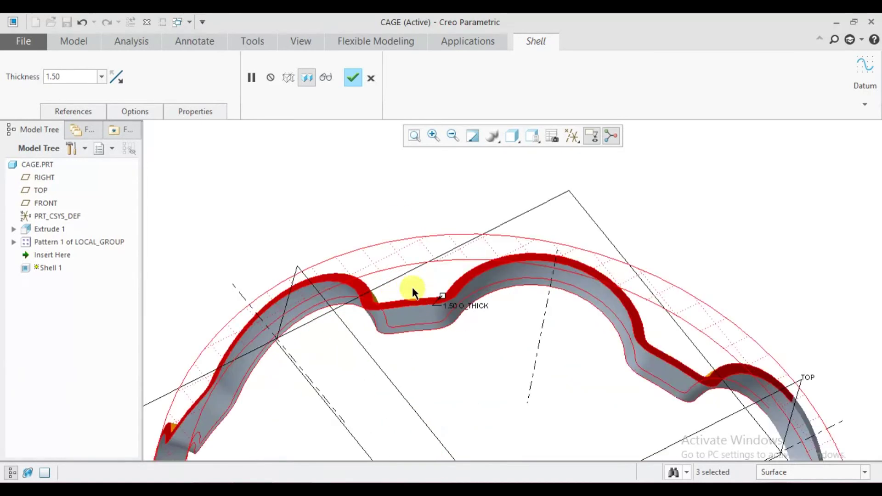
Finish the shell and return to the Standard Orientation view
{"action": "left_click", "coordinate": [350, 79]}
{"action": "scroll", "coordinate": [460, 266], "scroll_direction": "up", "scroll_amount": 5}
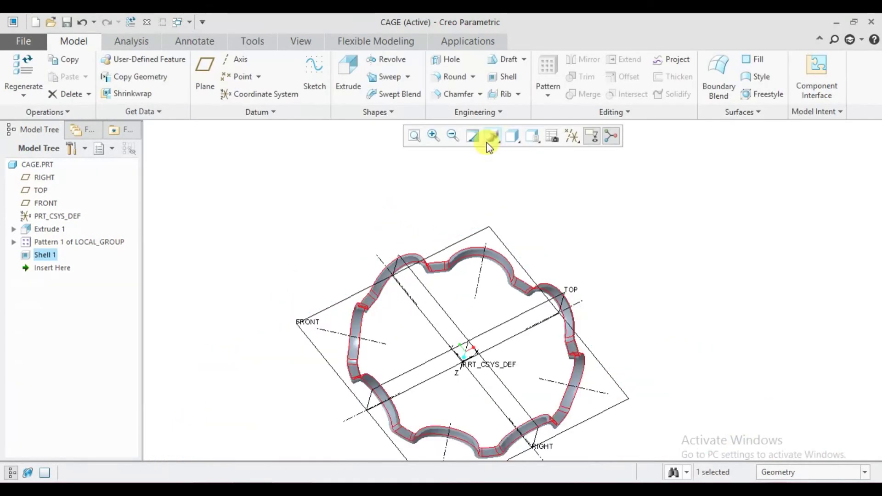
{"action": "left_click", "coordinate": [533, 136]}
{"action": "left_click", "coordinate": [547, 148]}
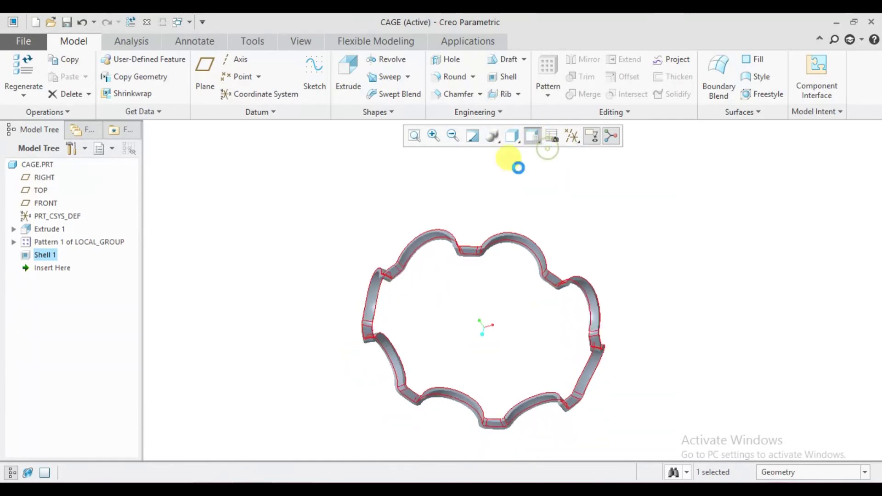
Select the ring's base extrusion and start a new extrusion
{"action": "left_click", "coordinate": [332, 256]}
{"action": "scroll", "coordinate": [367, 257], "scroll_direction": "down", "scroll_amount": 2}
{"action": "scroll", "coordinate": [678, 237], "scroll_direction": "up", "scroll_amount": 1}
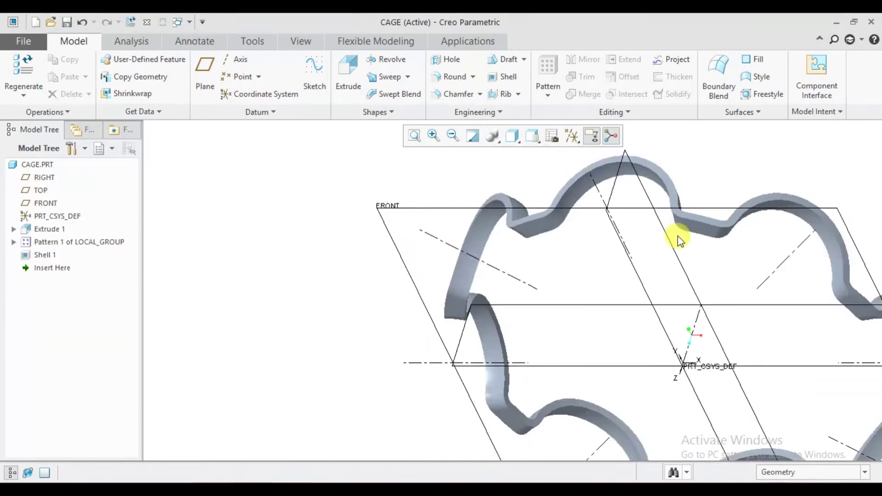
{"action": "scroll", "coordinate": [680, 235], "scroll_direction": "down", "scroll_amount": 3}
{"action": "left_click", "coordinate": [727, 216]}
{"action": "scroll", "coordinate": [551, 271], "scroll_direction": "up", "scroll_amount": 4}
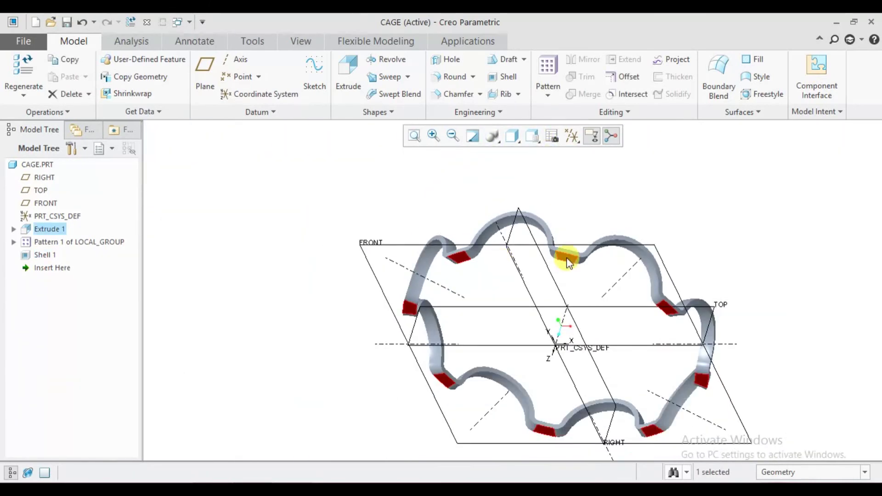
{"action": "scroll", "coordinate": [569, 255], "scroll_direction": "down", "scroll_amount": 2}
{"action": "scroll", "coordinate": [571, 253], "scroll_direction": "up", "scroll_amount": 2}
{"action": "left_click", "coordinate": [349, 74]}
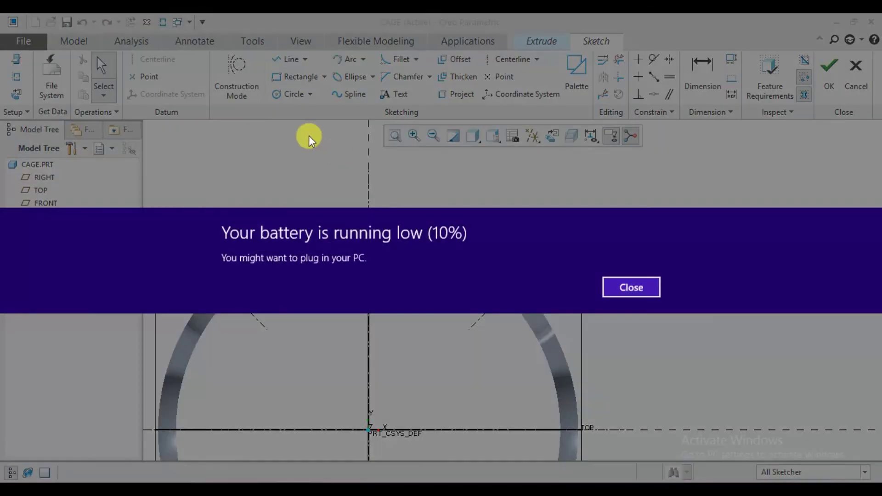
Draw a centerline from the sketch origin at 22.50°, checking the reference PDF afterwards
{"action": "left_click", "coordinate": [615, 289]}
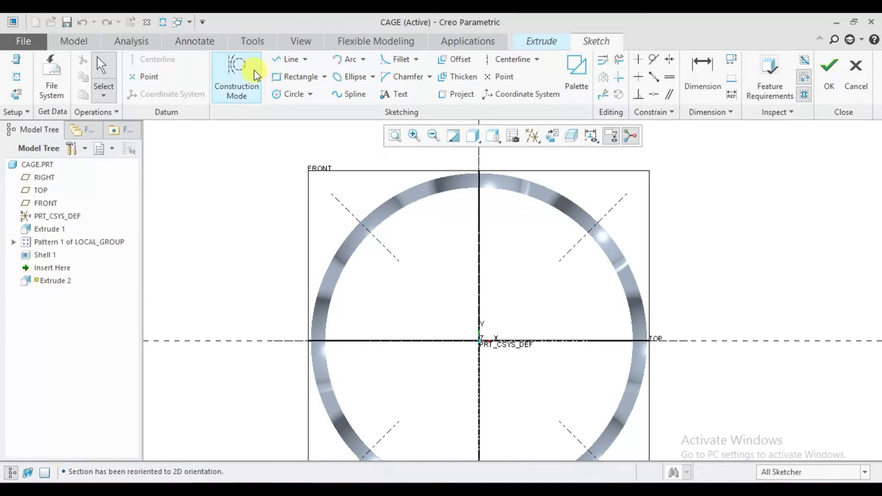
{"action": "left_click", "coordinate": [498, 59]}
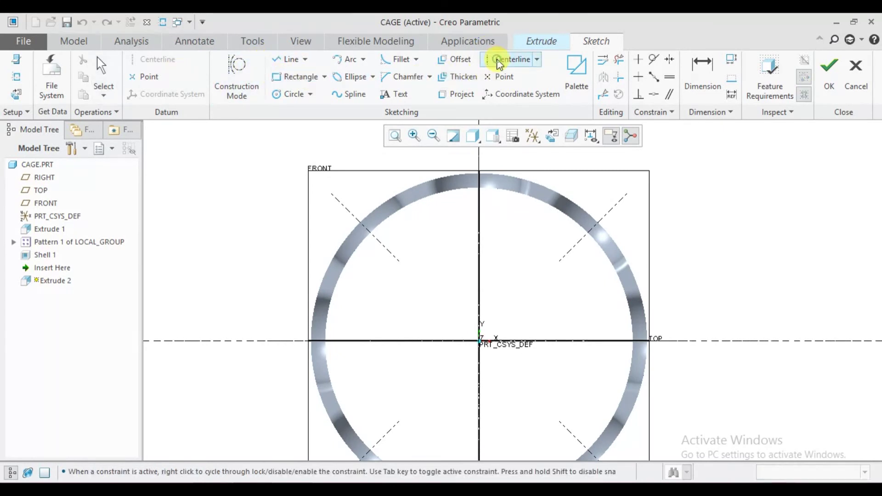
{"action": "left_click", "coordinate": [480, 341]}
{"action": "left_click", "coordinate": [542, 196]}
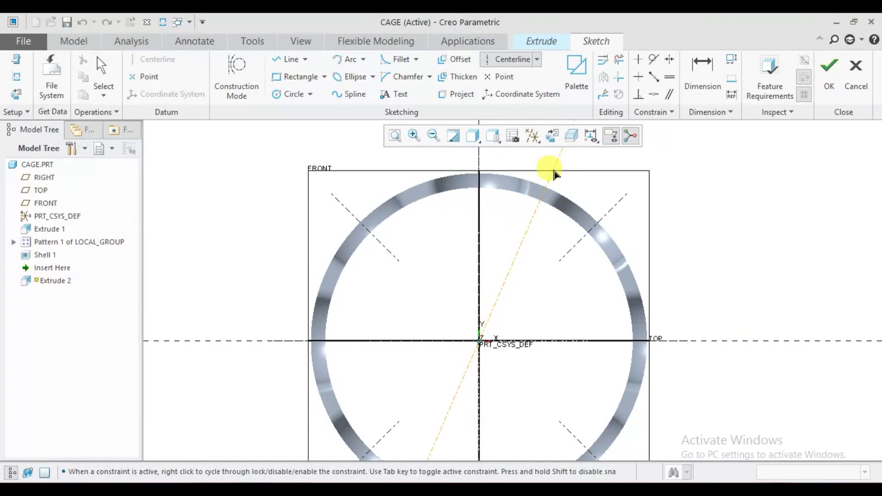
{"action": "middle_click", "coordinate": [507, 277]}
{"action": "scroll", "coordinate": [507, 277], "scroll_direction": "down", "scroll_amount": 2}
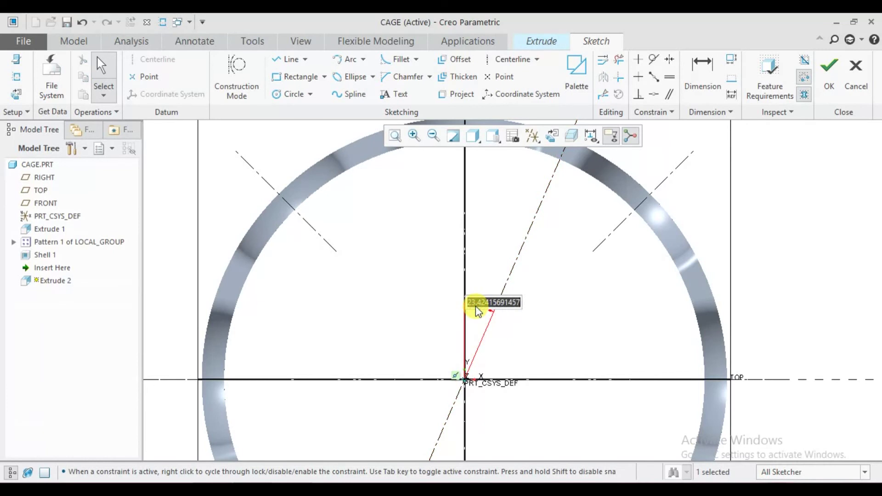
{"action": "left_click", "coordinate": [476, 307]}
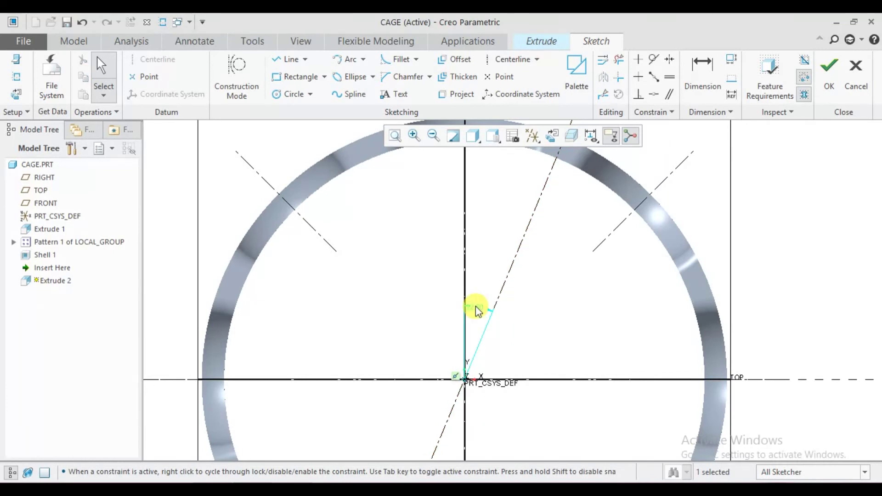
{"action": "key", "text": "alt+Tab"}
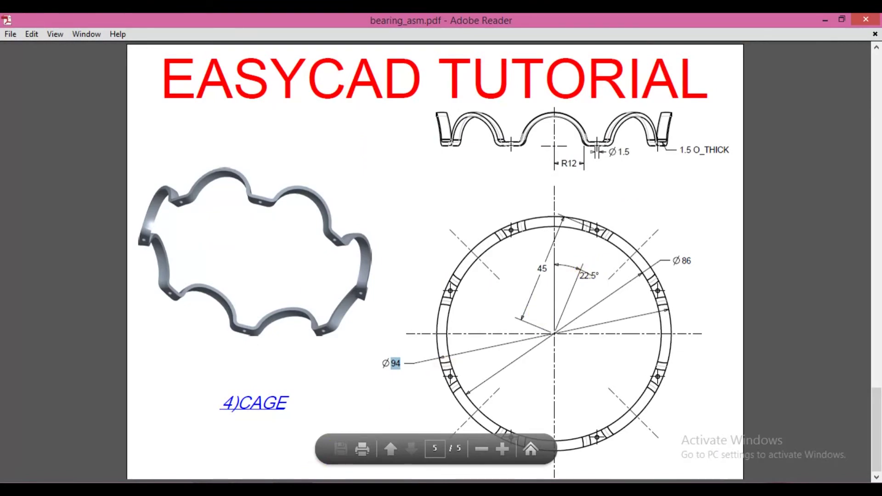
{"action": "key", "text": "alt+Tab"}
Draw a small circle where the centerline meets the ring, diameter 1.50
{"action": "scroll", "coordinate": [429, 385], "scroll_direction": "down", "scroll_amount": 2}
{"action": "scroll", "coordinate": [509, 275], "scroll_direction": "up", "scroll_amount": 2}
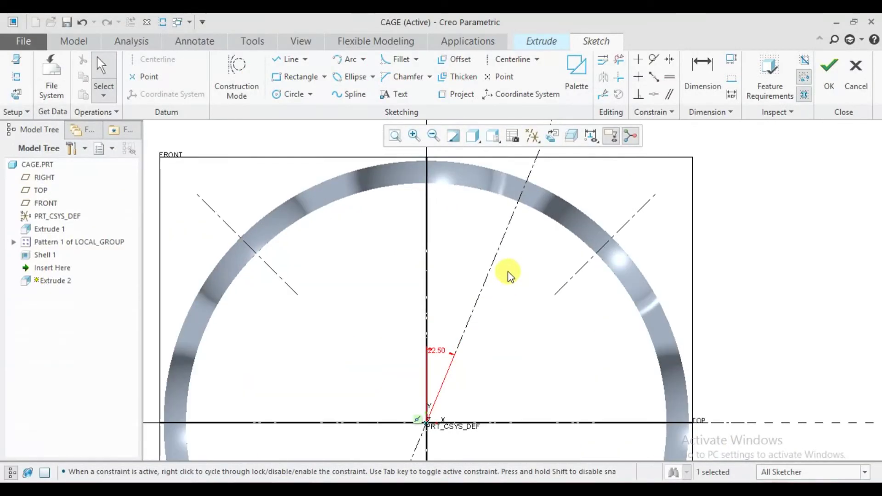
{"action": "left_click", "coordinate": [291, 94]}
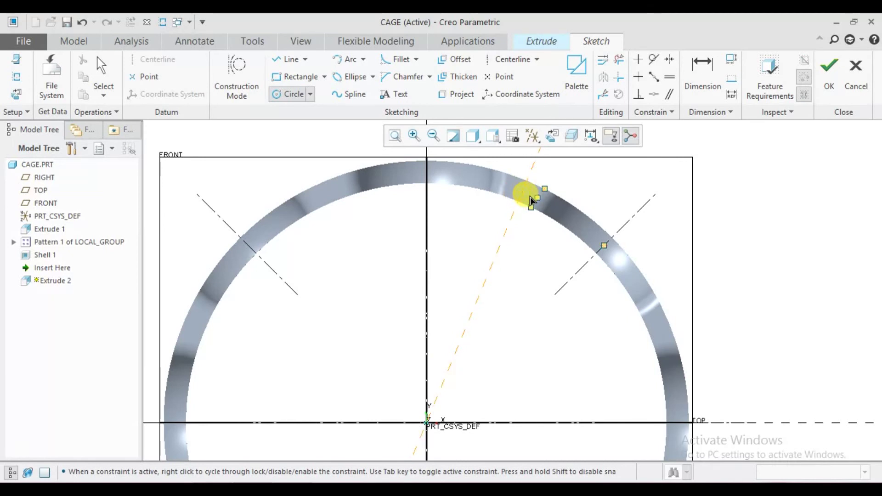
{"action": "left_click", "coordinate": [531, 198]}
{"action": "left_click", "coordinate": [532, 203]}
{"action": "middle_click", "coordinate": [527, 234]}
{"action": "scroll", "coordinate": [527, 233], "scroll_direction": "up", "scroll_amount": 3}
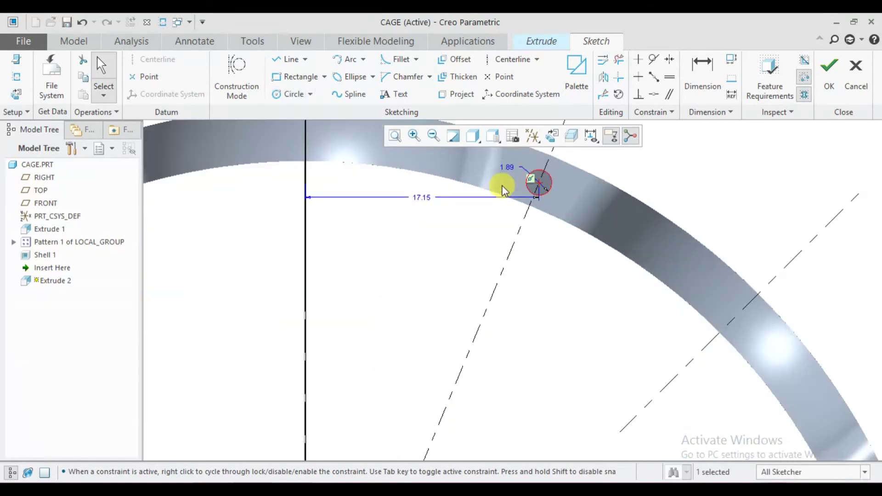
{"action": "double_click", "coordinate": [510, 173]}
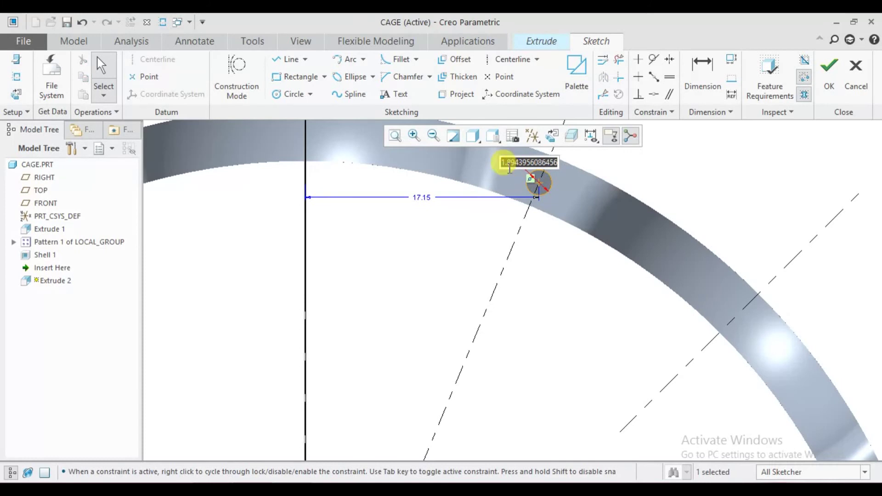
{"action": "type", "text": "1.5"}
{"action": "key", "text": "Return"}
{"action": "scroll", "coordinate": [531, 221], "scroll_direction": "down", "scroll_amount": 2}
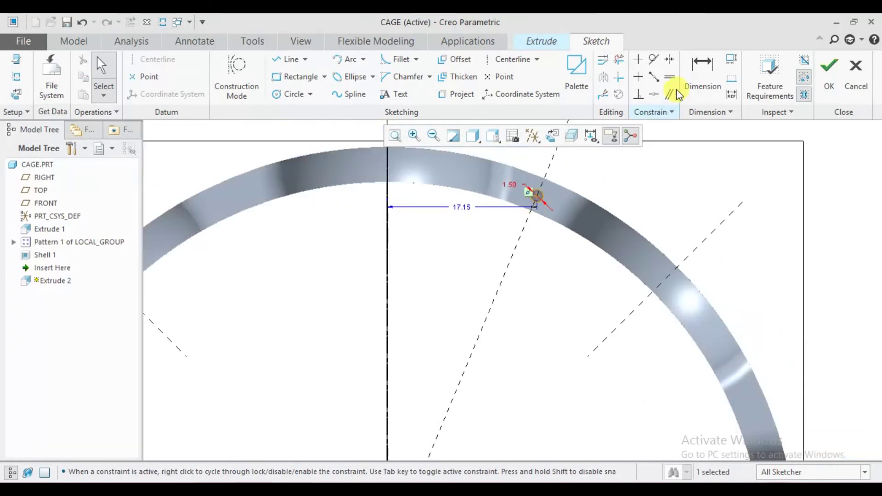
Dimension the hole centre 45.00 from the ring centre
{"action": "left_click", "coordinate": [702, 73]}
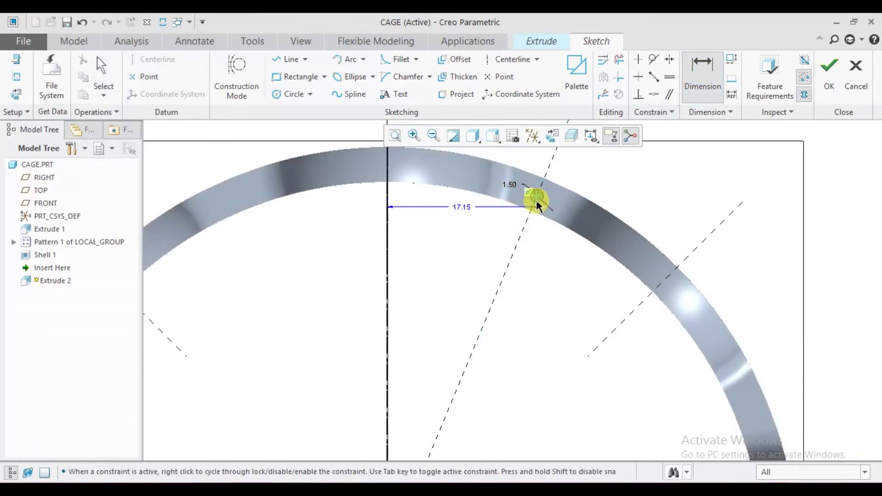
{"action": "scroll", "coordinate": [524, 221], "scroll_direction": "down", "scroll_amount": 3}
{"action": "scroll", "coordinate": [491, 322], "scroll_direction": "up", "scroll_amount": 4}
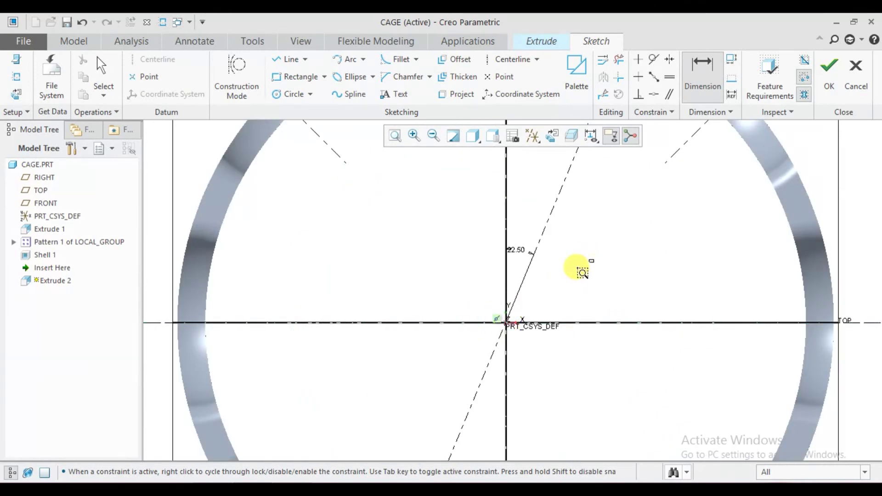
{"action": "scroll", "coordinate": [583, 273], "scroll_direction": "down", "scroll_amount": 3}
{"action": "middle_click", "coordinate": [572, 291]}
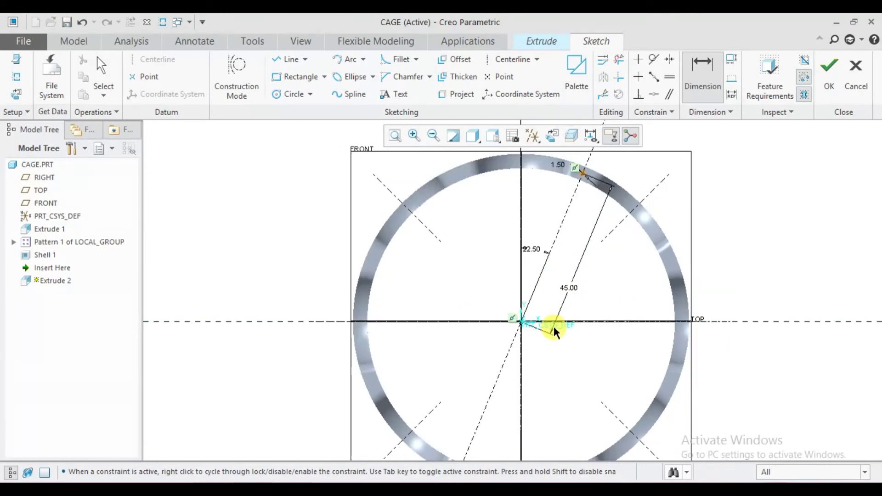
{"action": "scroll", "coordinate": [549, 323], "scroll_direction": "down", "scroll_amount": 2}
{"action": "scroll", "coordinate": [568, 237], "scroll_direction": "up", "scroll_amount": 5}
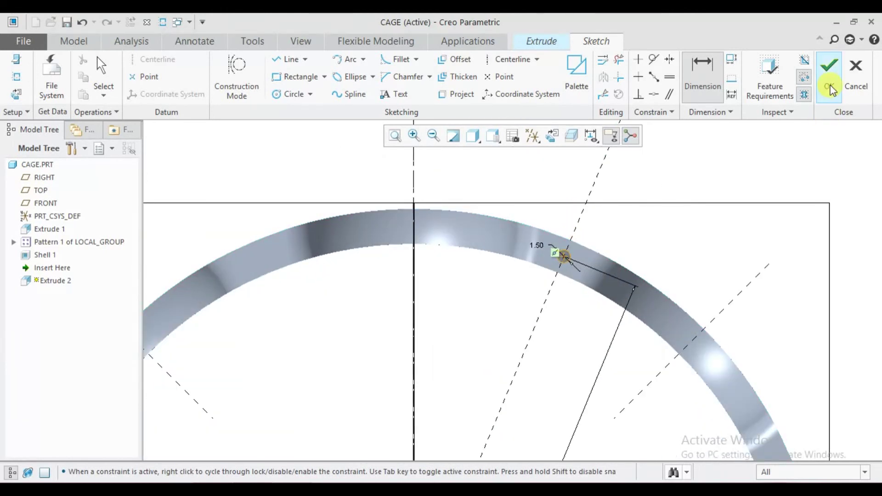
Finish the hole sketch and cut Extrude 2 with Remove Material, depth Through All
{"action": "left_click", "coordinate": [830, 88]}
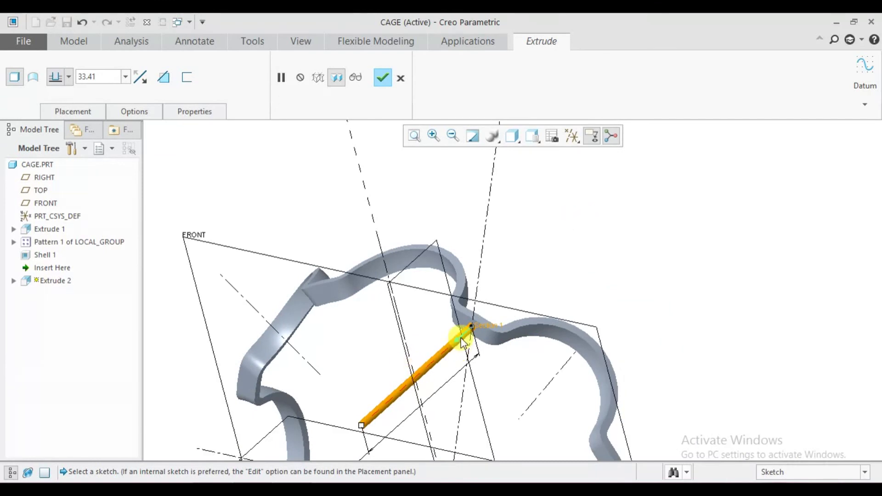
{"action": "left_click", "coordinate": [462, 337]}
{"action": "left_click", "coordinate": [69, 79]}
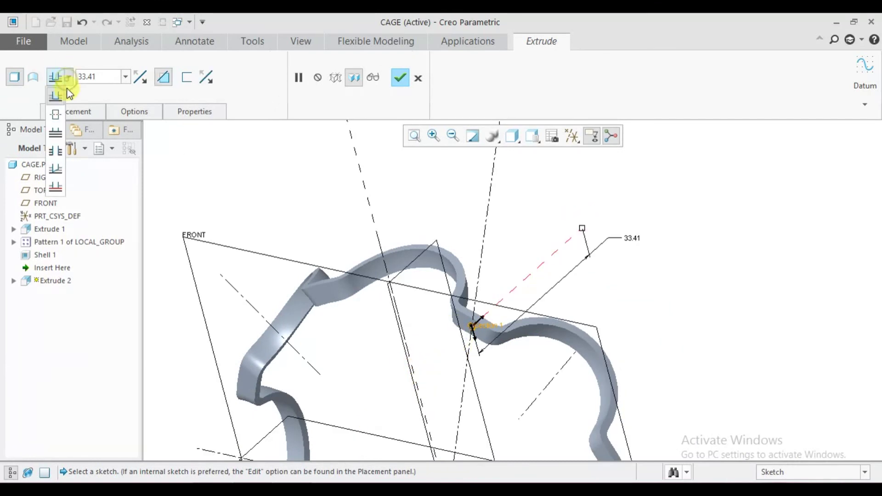
{"action": "left_click", "coordinate": [55, 151]}
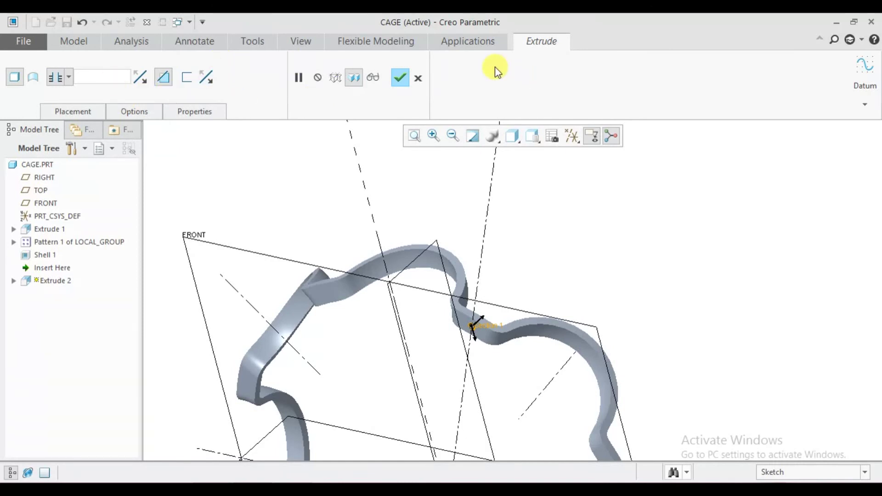
{"action": "left_click", "coordinate": [404, 78]}
{"action": "scroll", "coordinate": [598, 281], "scroll_direction": "down", "scroll_amount": 3}
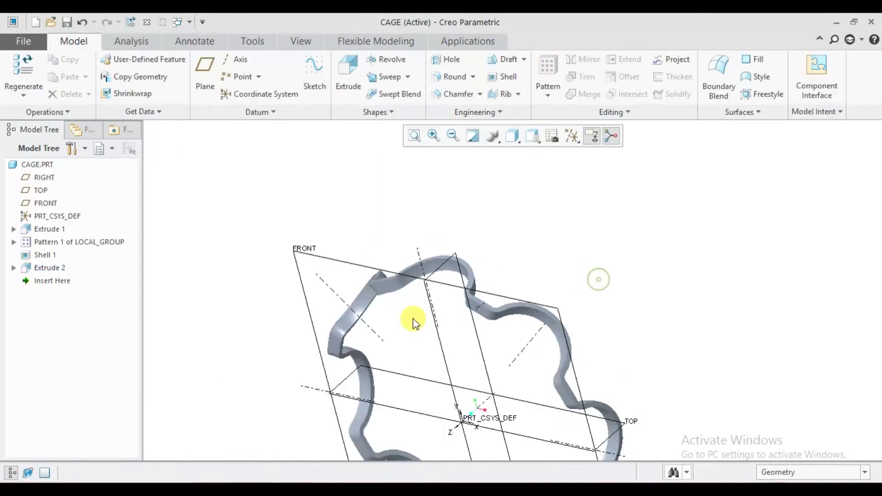
{"action": "scroll", "coordinate": [545, 303], "scroll_direction": "up", "scroll_amount": 4}
Start an Axis-type pattern of Extrude 2 about the ring's central axis
{"action": "left_click", "coordinate": [40, 267]}
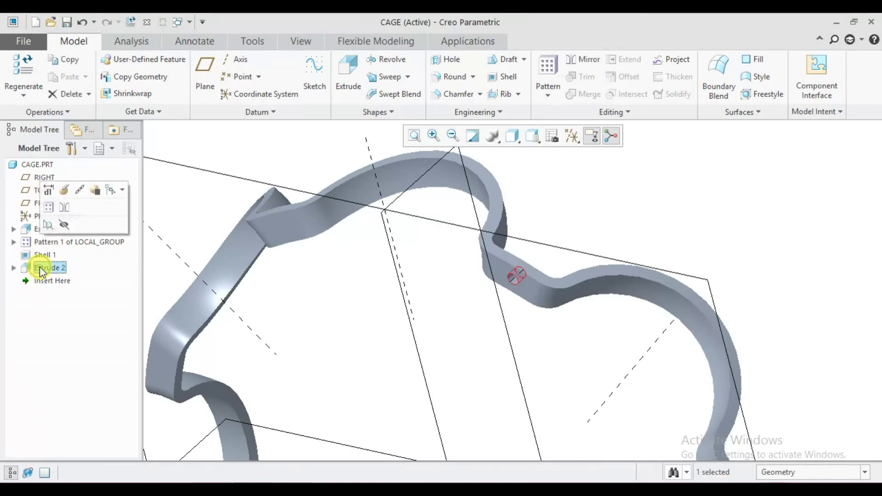
{"action": "right_click", "coordinate": [40, 267]}
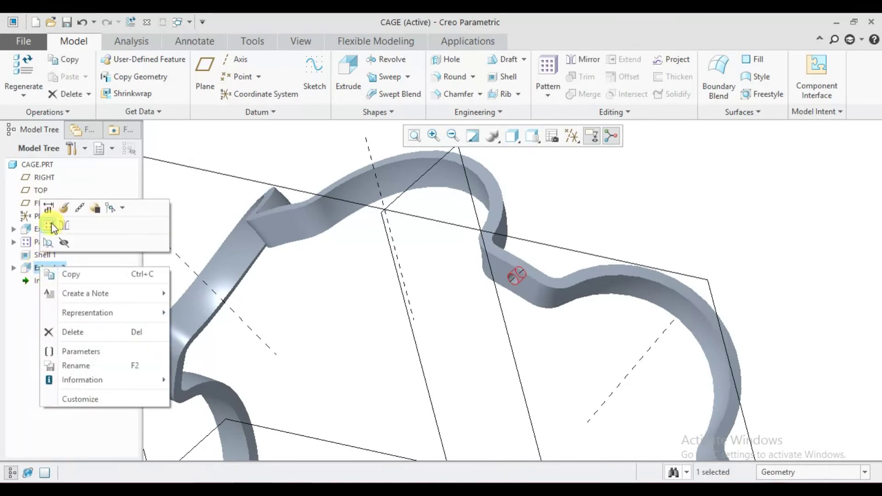
{"action": "left_click", "coordinate": [52, 227]}
{"action": "scroll", "coordinate": [499, 262], "scroll_direction": "down", "scroll_amount": 4}
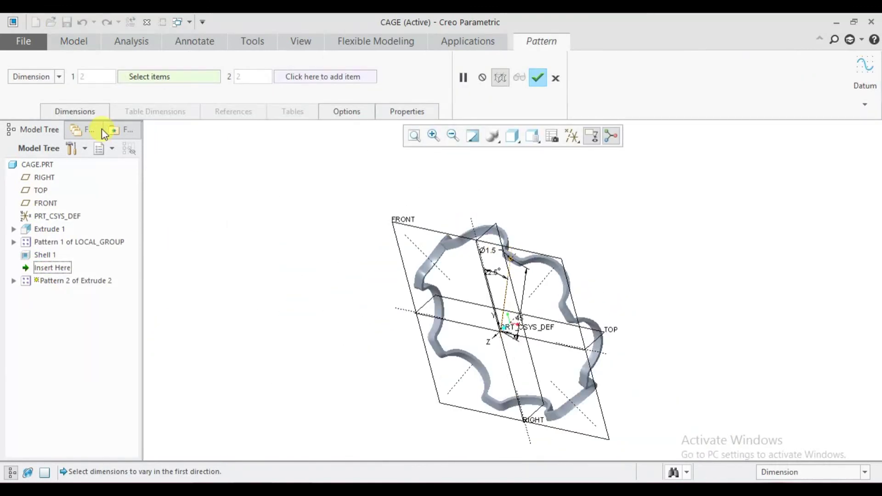
{"action": "left_click", "coordinate": [60, 77]}
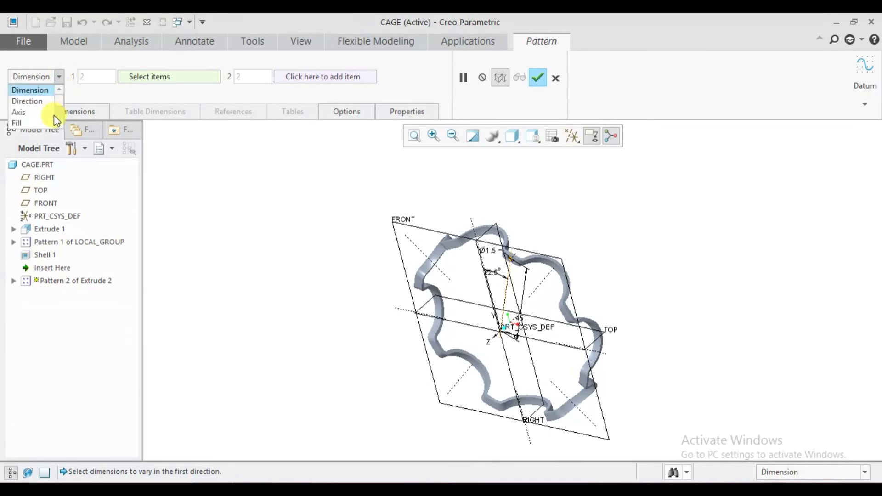
{"action": "left_click", "coordinate": [33, 113]}
{"action": "scroll", "coordinate": [531, 300], "scroll_direction": "down", "scroll_amount": 5}
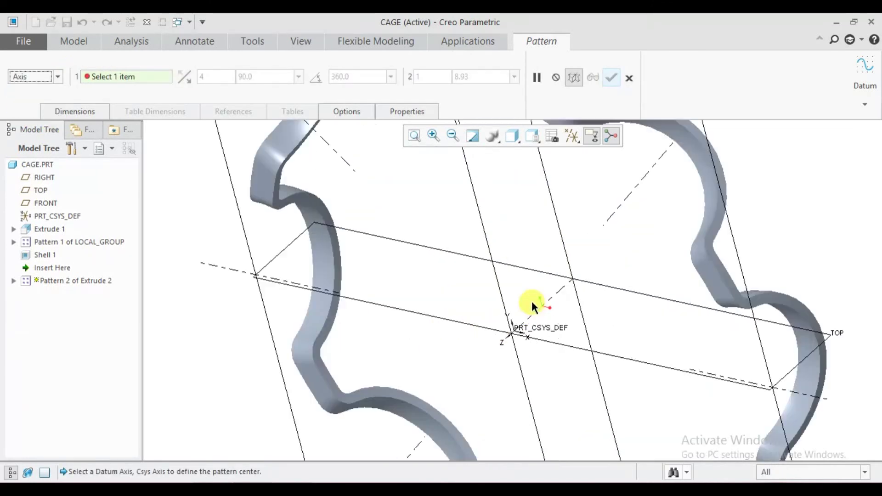
{"action": "left_click", "coordinate": [552, 298]}
{"action": "scroll", "coordinate": [528, 339], "scroll_direction": "down", "scroll_amount": 5}
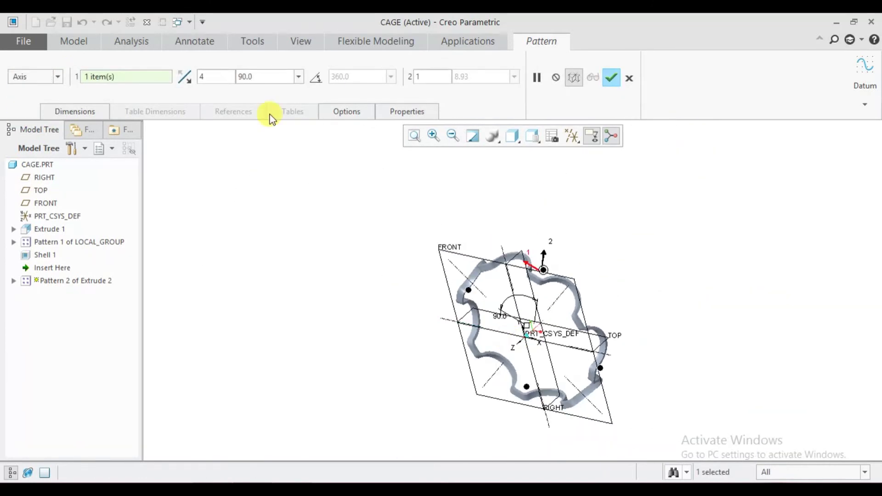
Set the pattern to 8 members spread evenly over 360° and finish it
{"action": "left_click", "coordinate": [205, 77]}
{"action": "type", "text": "8"}
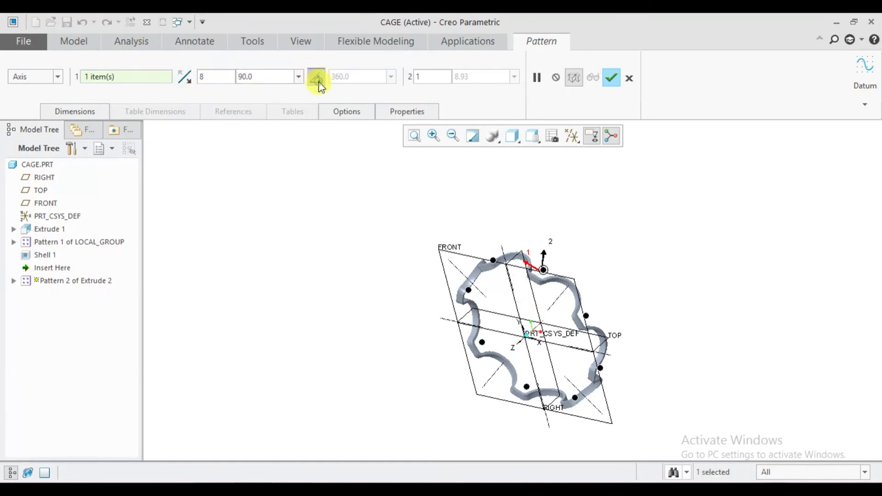
{"action": "left_click", "coordinate": [317, 78]}
{"action": "scroll", "coordinate": [514, 225], "scroll_direction": "down", "scroll_amount": 3}
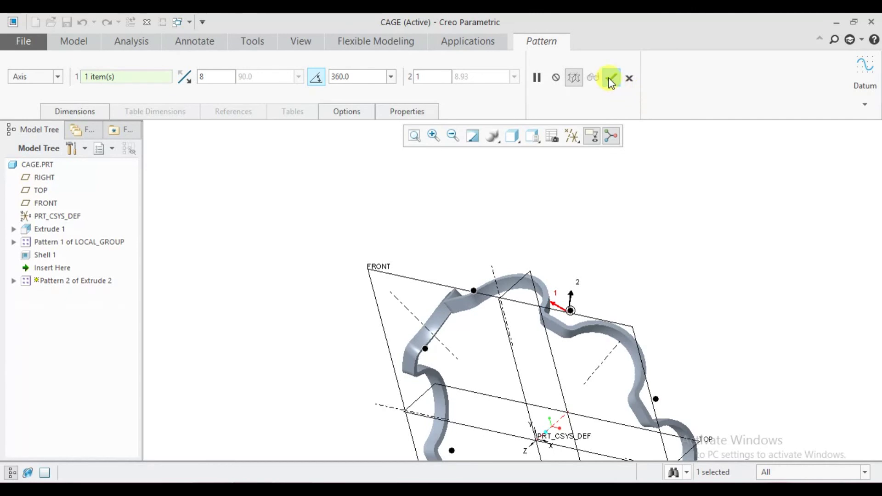
{"action": "left_click", "coordinate": [611, 81]}
{"action": "middle_click_drag", "start_coordinate": [630, 238], "coordinate": [489, 197]}
{"action": "scroll", "coordinate": [489, 198], "scroll_direction": "up", "scroll_amount": 3}
Turn off datum plane display and orbit to a 3-D view of the cage
{"action": "left_click", "coordinate": [566, 143]}
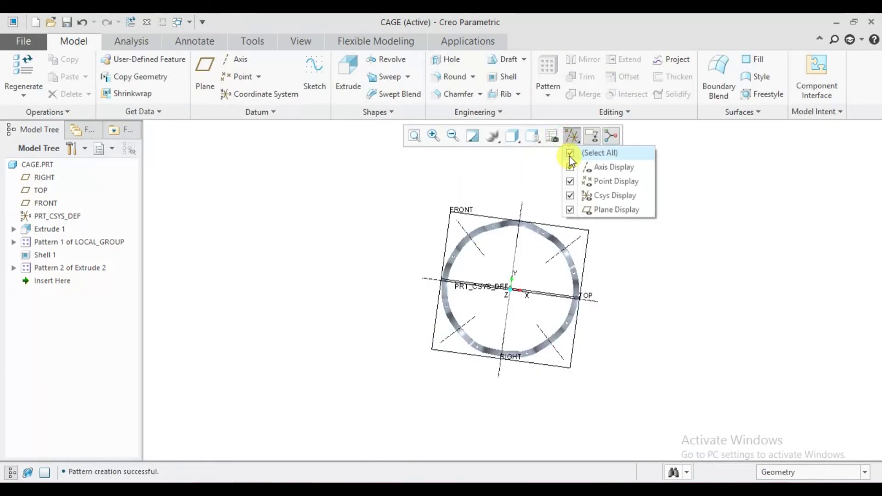
{"action": "left_click", "coordinate": [593, 209]}
{"action": "scroll", "coordinate": [522, 226], "scroll_direction": "down", "scroll_amount": 3}
{"action": "mouse_move", "coordinate": [521, 226]}
{"action": "middle_mouse_down"}
{"action": "mouse_move", "coordinate": [487, 269]}
{"action": "mouse_move", "coordinate": [402, 201]}
{"action": "mouse_move", "coordinate": [407, 216]}
{"action": "mouse_move", "coordinate": [447, 230]}
{"action": "mouse_move", "coordinate": [418, 221]}
{"action": "middle_mouse_up"}
{"action": "scroll", "coordinate": [418, 220], "scroll_direction": "up", "scroll_amount": 3}
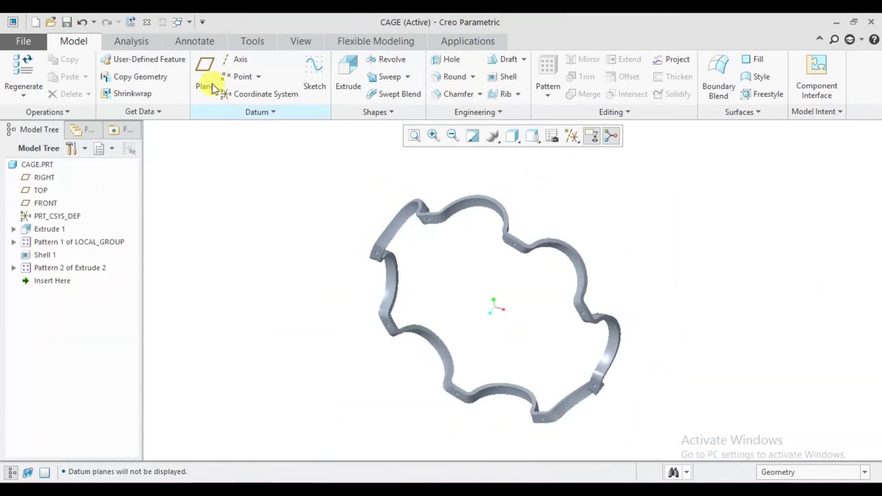
Apply a grey appearance to the whole CAGE part using the Part selection filter
{"action": "left_click", "coordinate": [296, 43]}
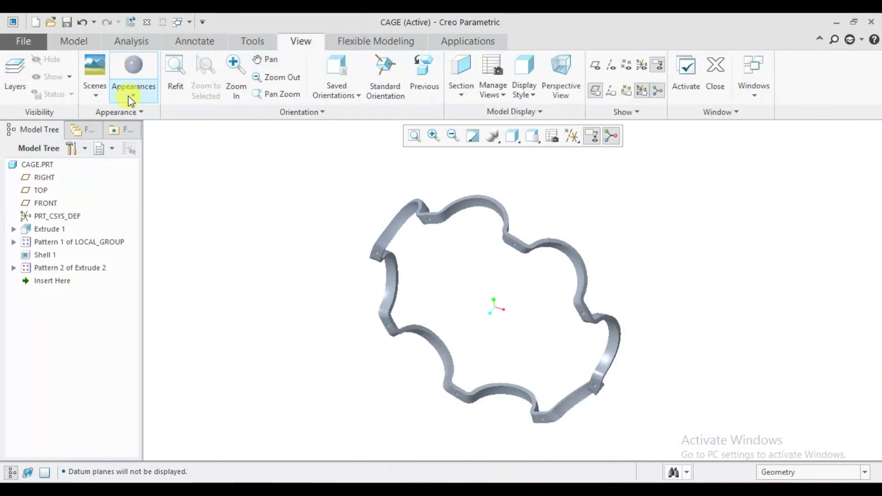
{"action": "left_click", "coordinate": [130, 96]}
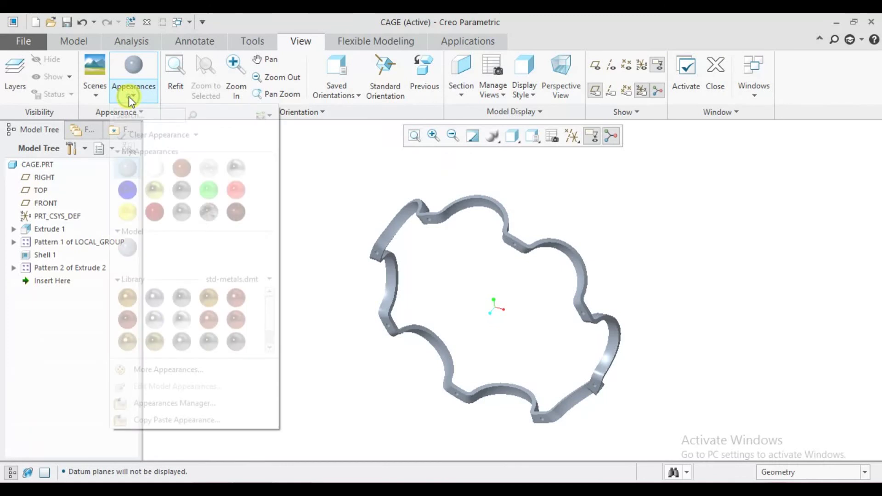
{"action": "left_click", "coordinate": [340, 273]}
{"action": "left_click", "coordinate": [133, 74]}
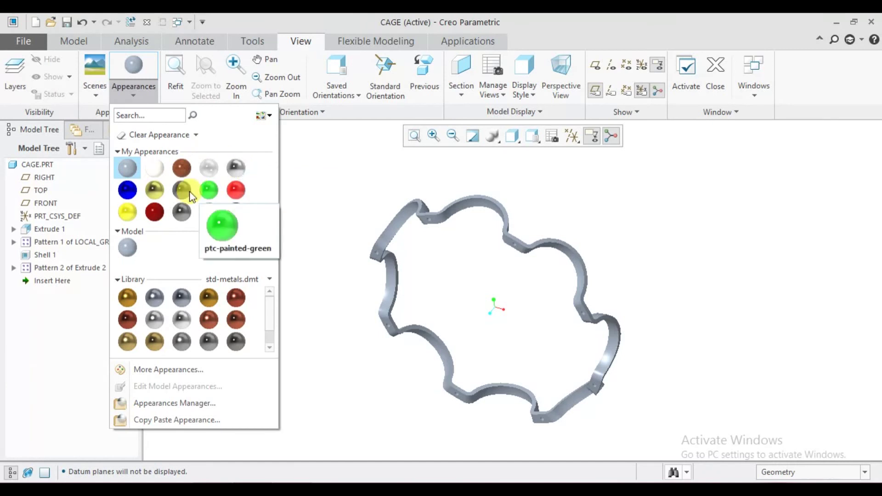
{"action": "left_click", "coordinate": [180, 214]}
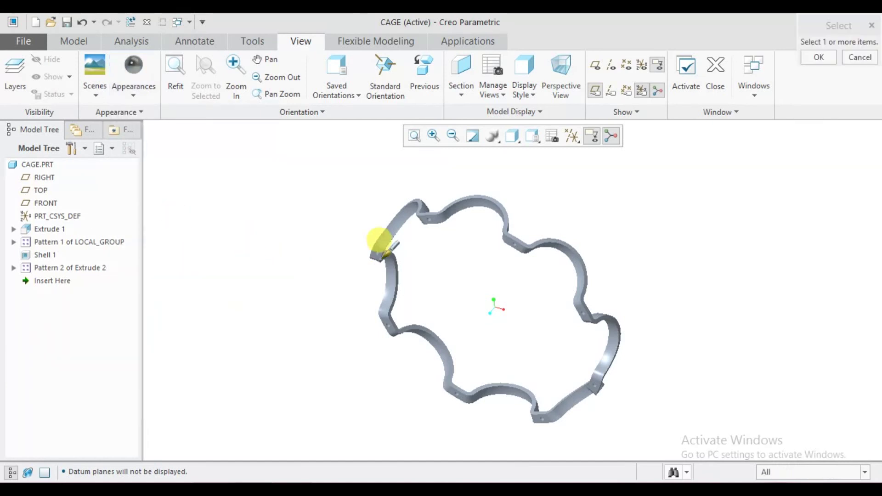
{"action": "left_click", "coordinate": [786, 476]}
{"action": "left_click", "coordinate": [777, 456]}
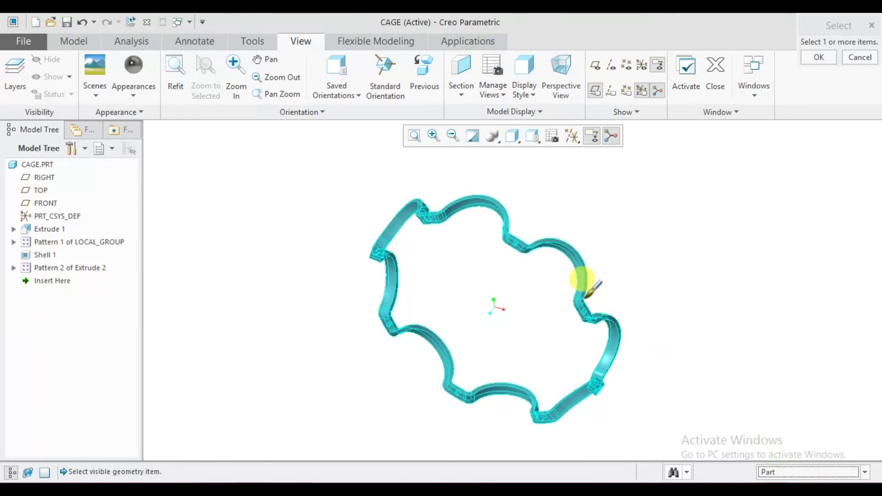
{"action": "left_click", "coordinate": [588, 278]}
{"action": "left_click", "coordinate": [820, 57]}
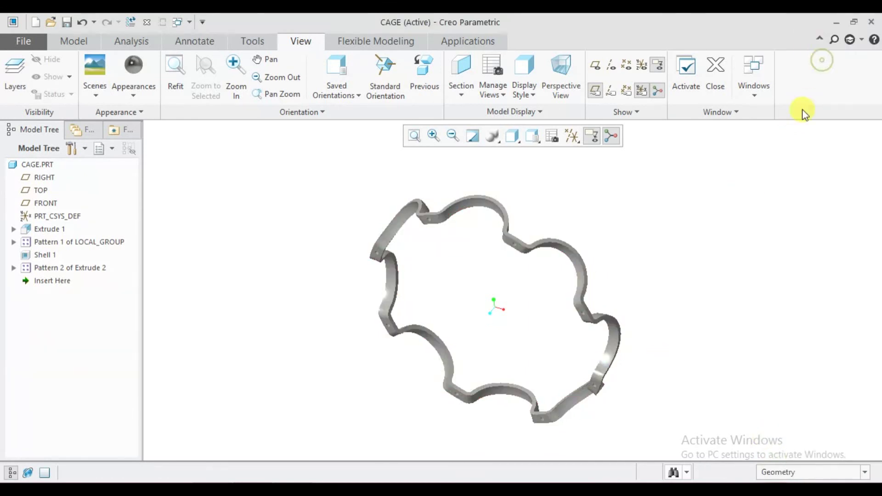